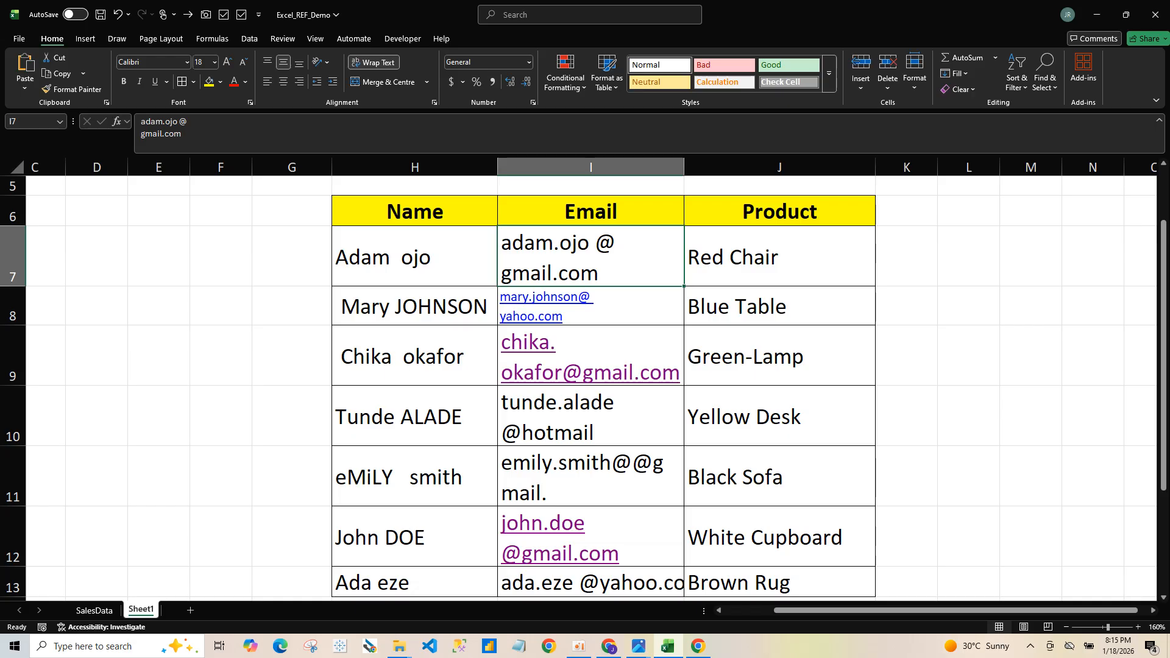
- Enter the formula =TRIM(H7) in cell G7 to remove the extra spaces from the first name
click(292, 256)
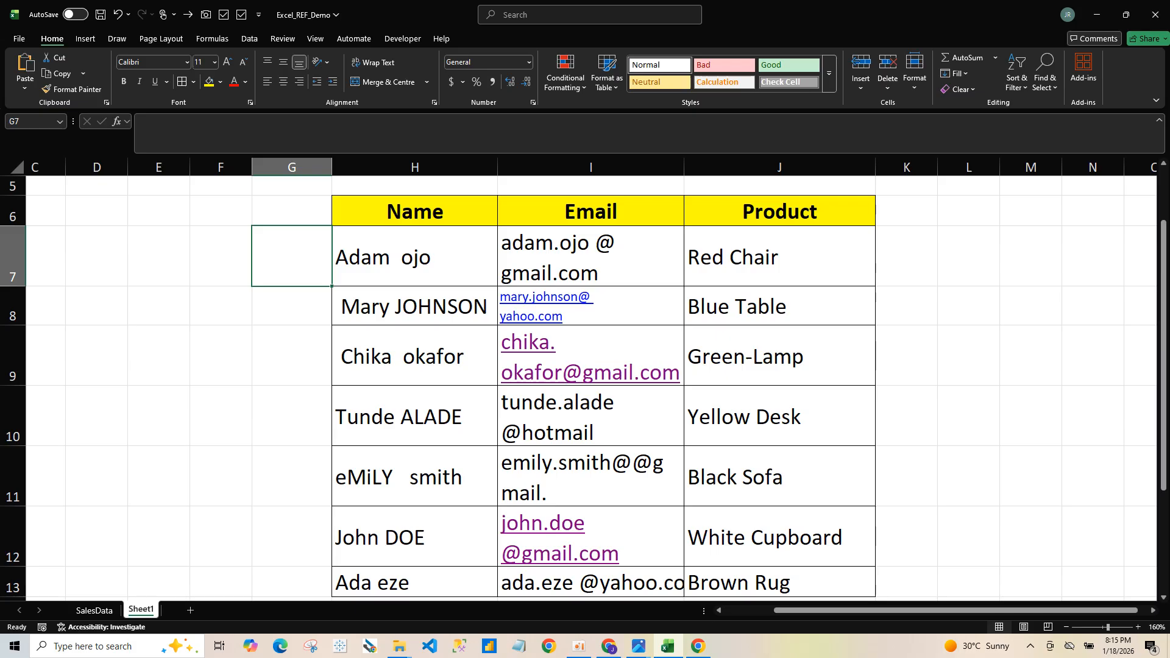
text(=t)
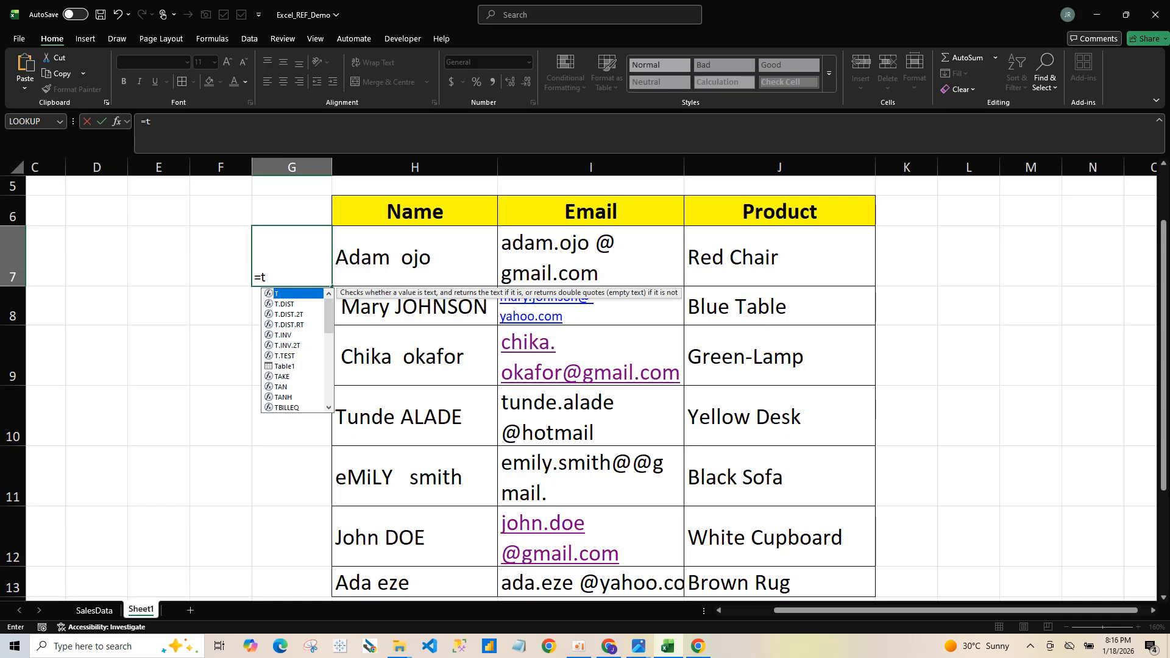
text(ri)
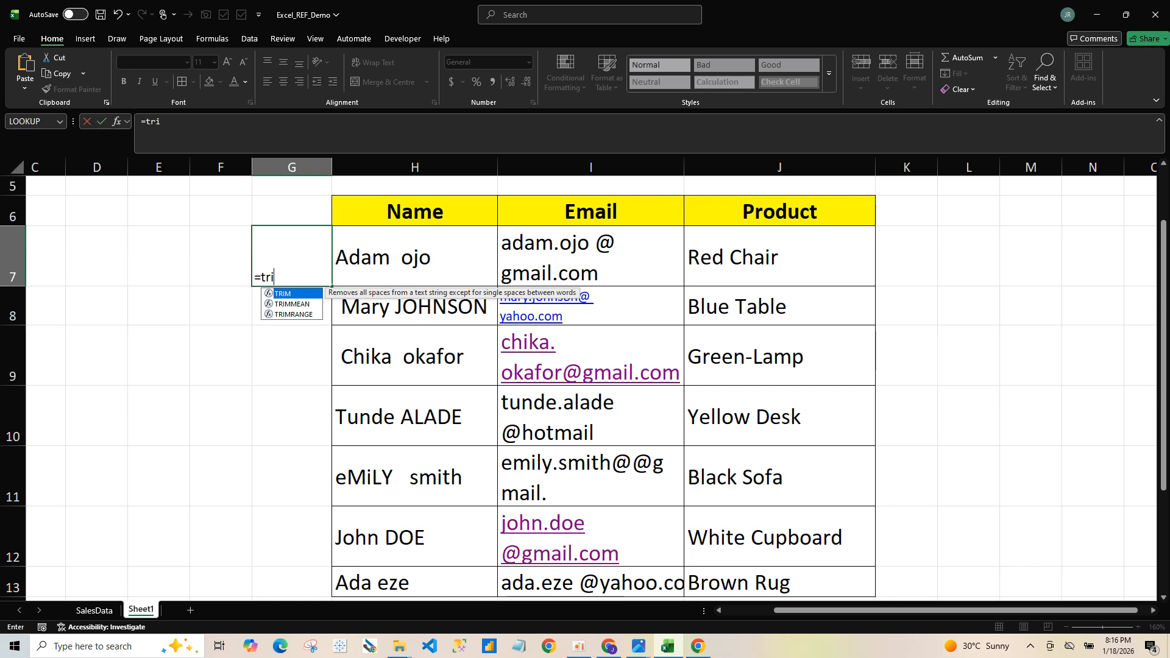
key(Tab)
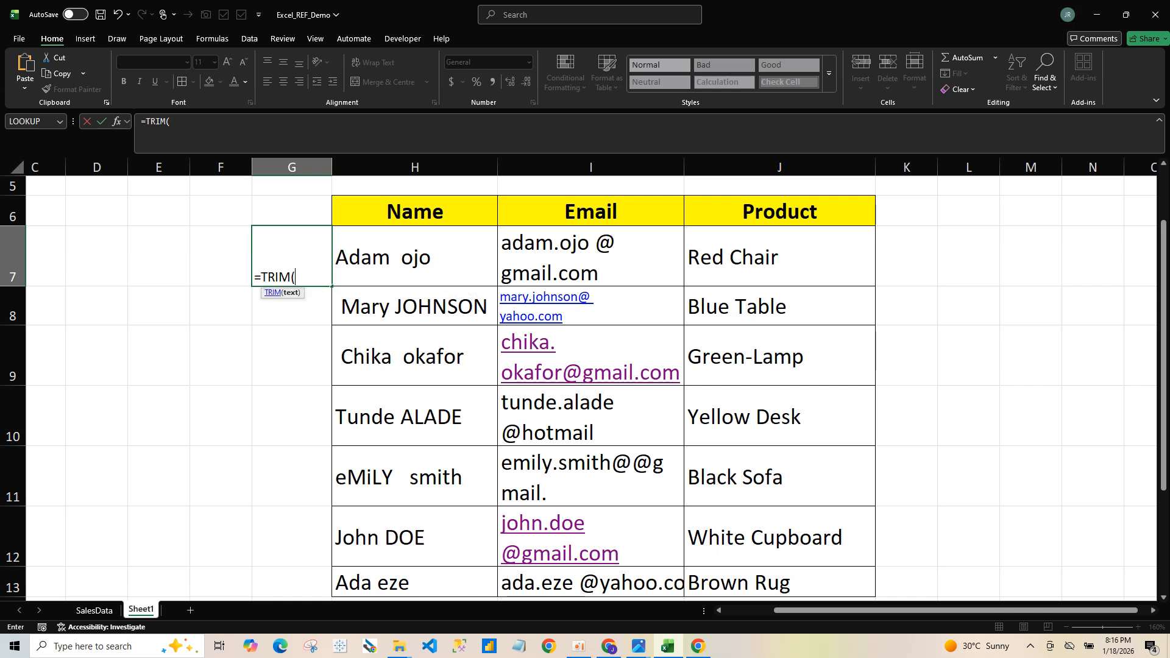
key(Right)
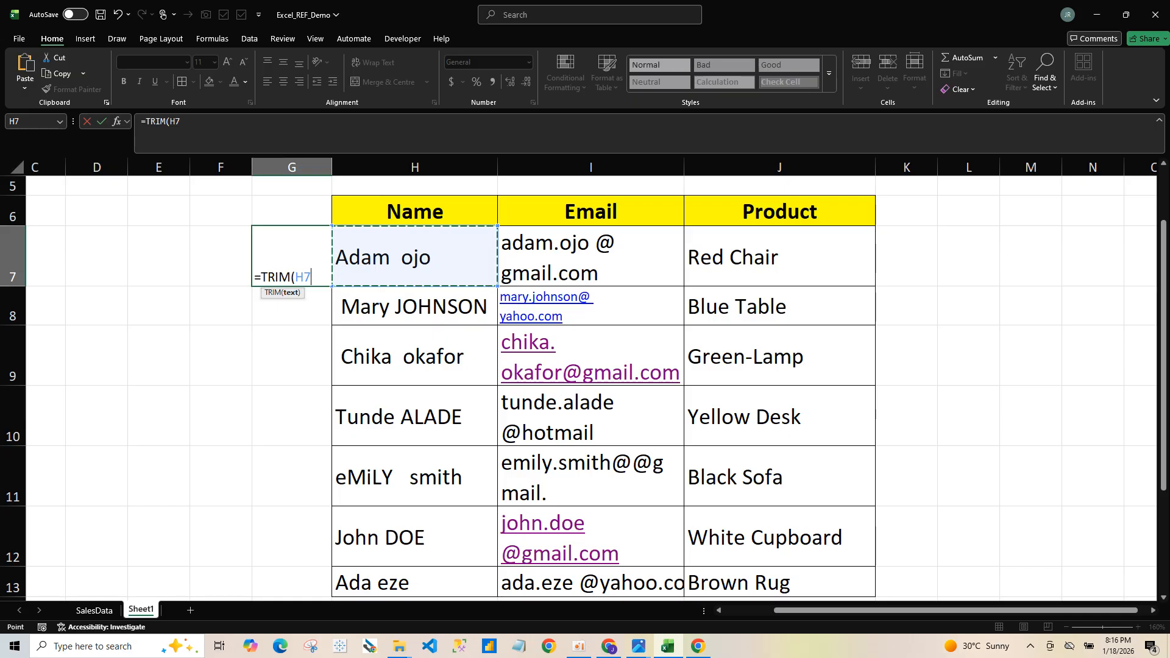
text())
key(Return)
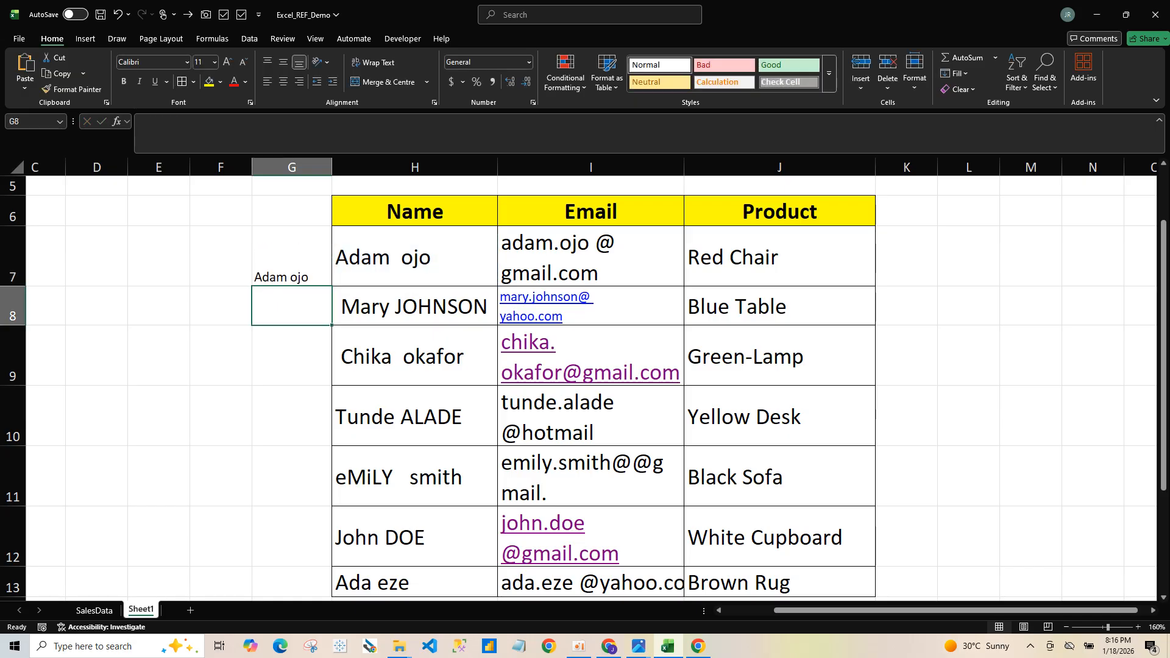
- Copy the TRIM formula from G7 down to G13 and autofit the width of column G
key(Up)
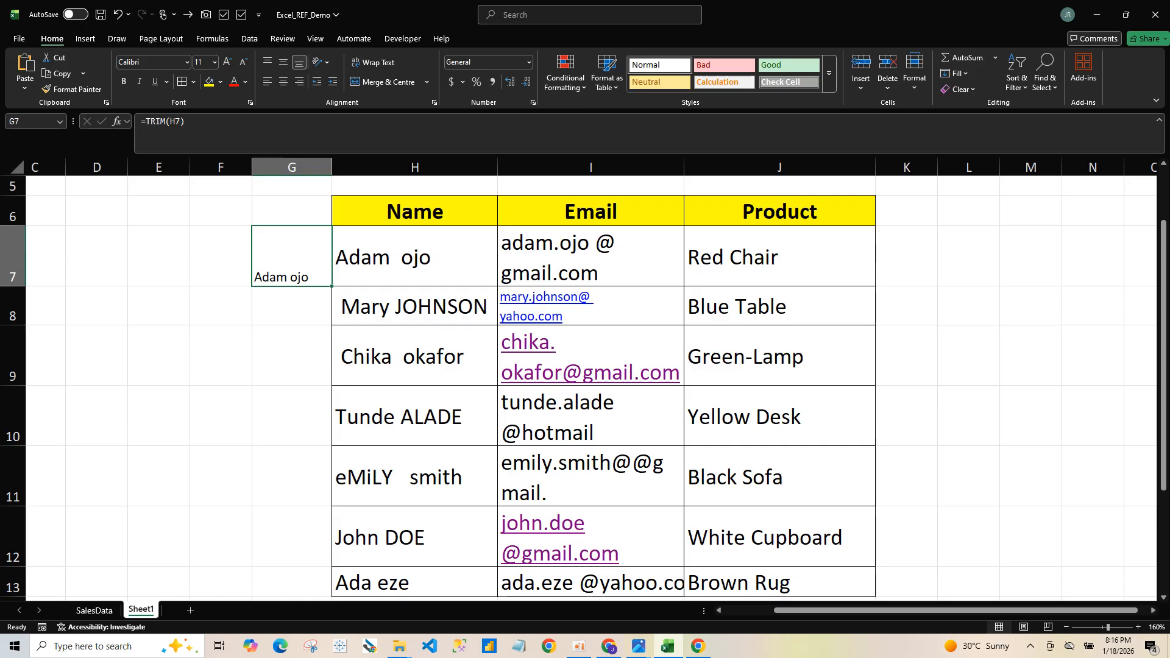
key(shift+Down)
key(shift+Down)
key(shift+Down)
key(shift+Down)
key(shift+Down)
key(shift+Down)
key(ctrl+d)
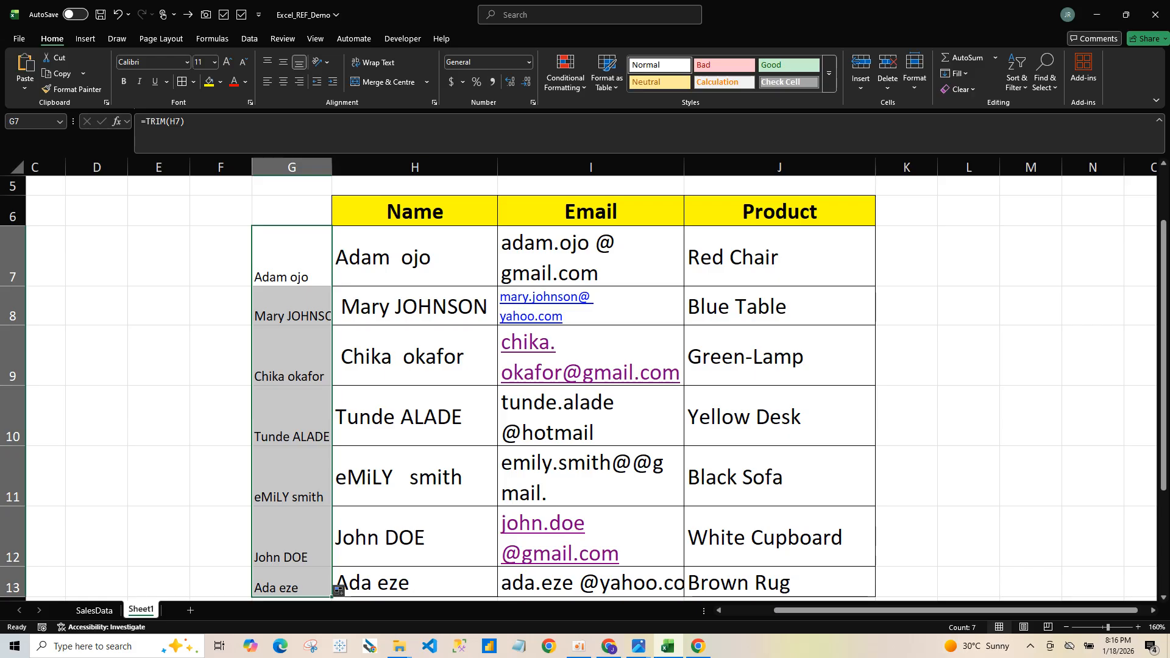
double_click(332, 167)
- Compare the trimmed names in G7:G13 with the original entries in the Name column
drag(302, 257, 302, 585)
click(435, 583)
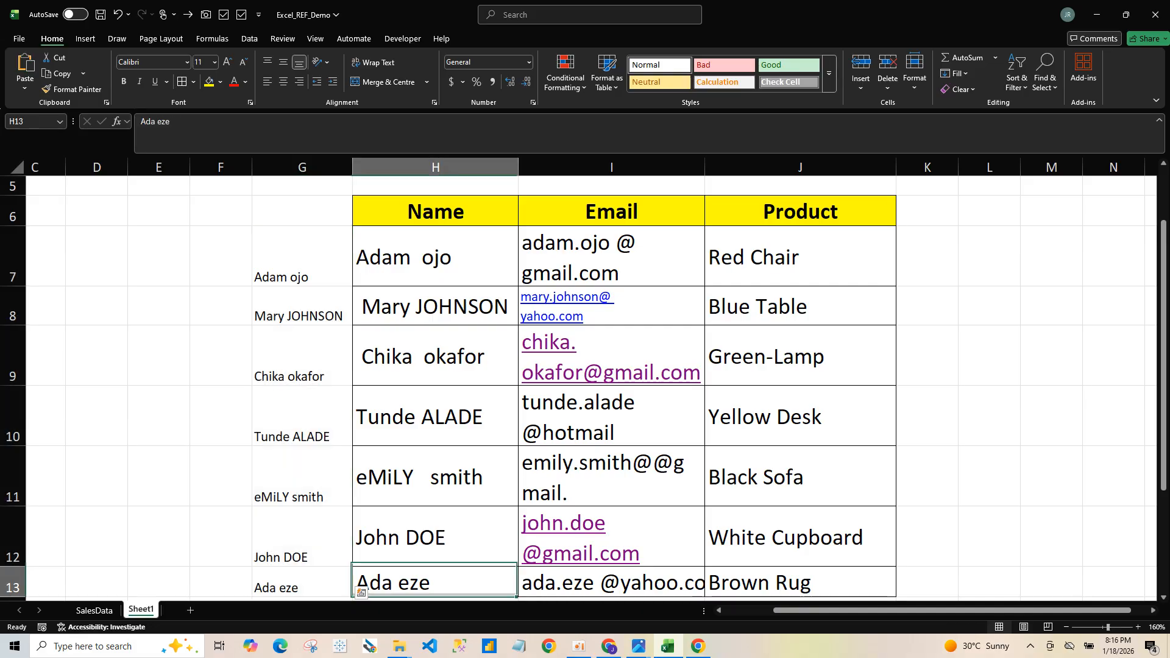
key(Up)
key(Up)
key(Up)
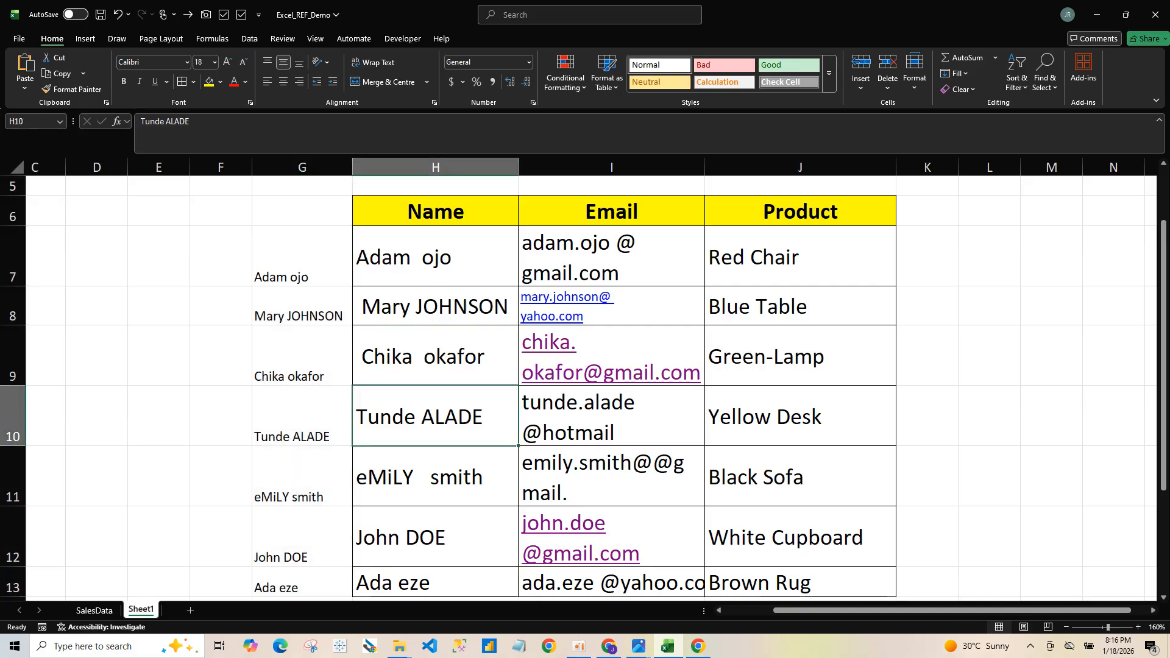
key(Up)
key(Up)
key(Left)
key(Right)
key(Down)
key(Down)
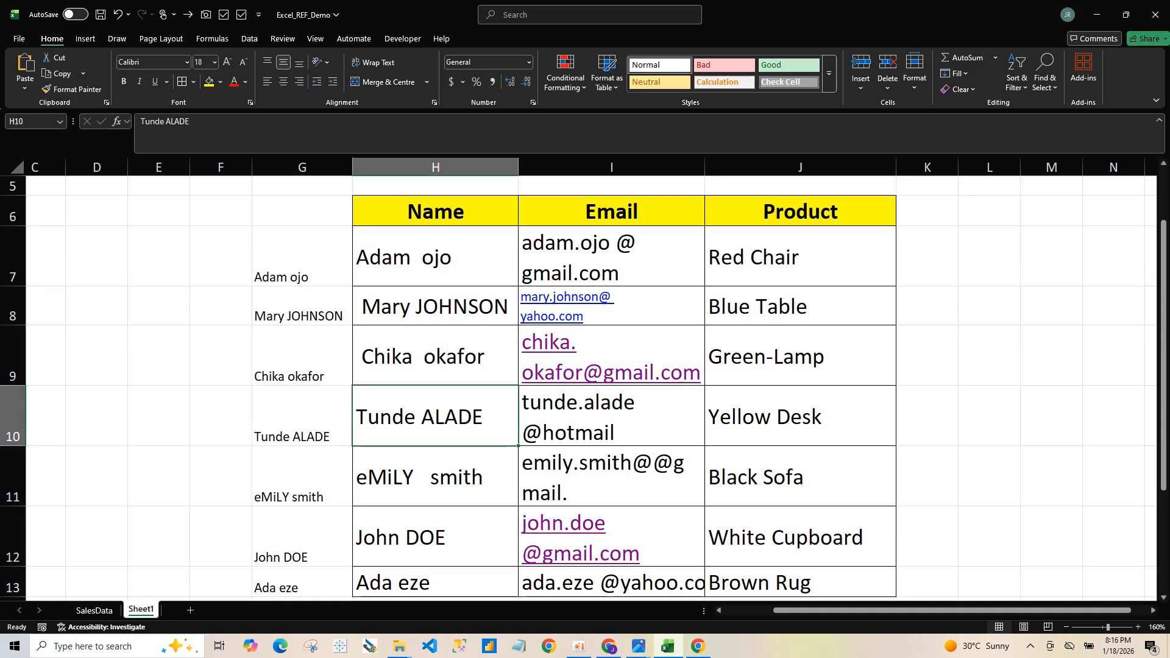
key(Up)
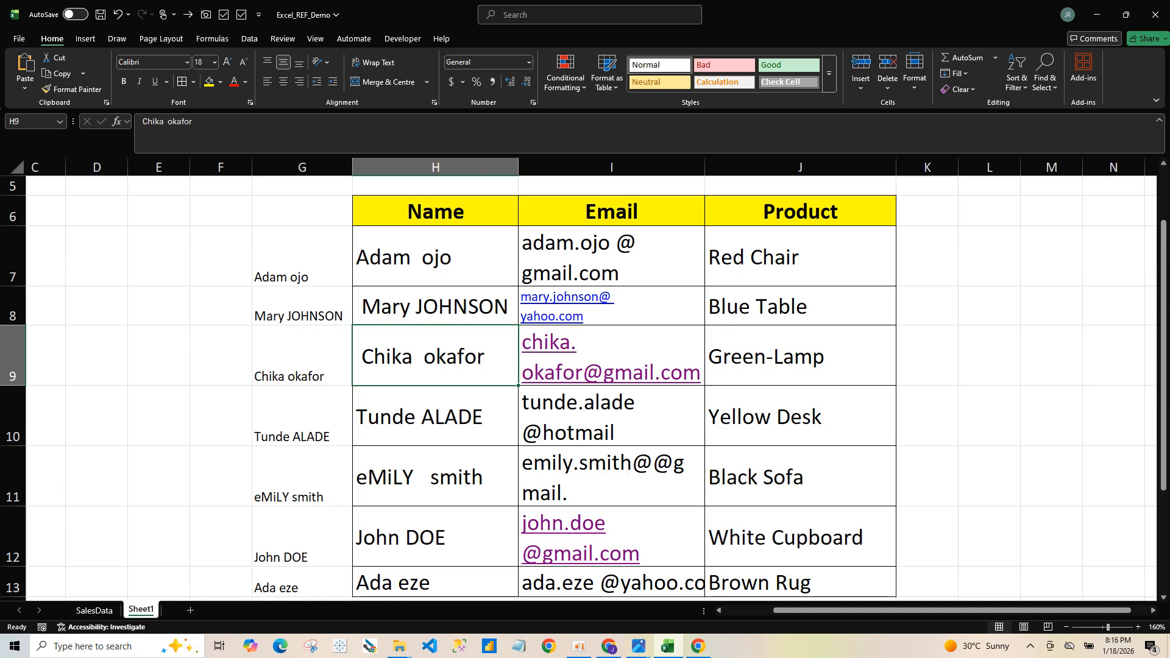
- Enter the formula =CLEAN(I7) in cell K7 to strip non-printable characters from the first email
click(611, 257)
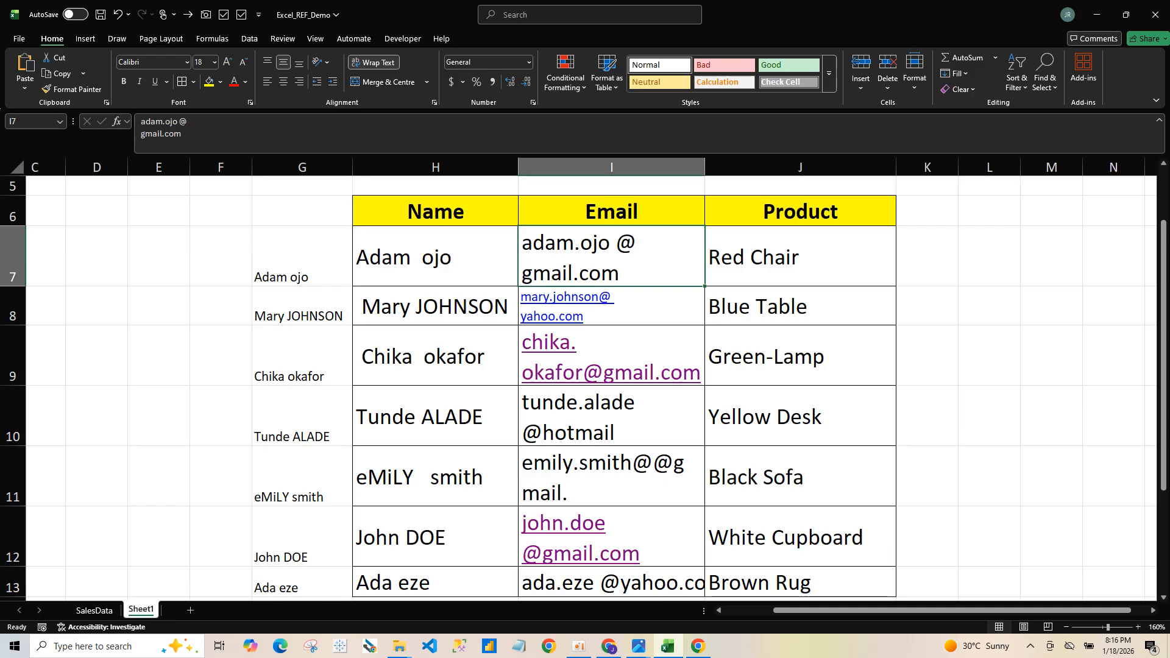
click(927, 256)
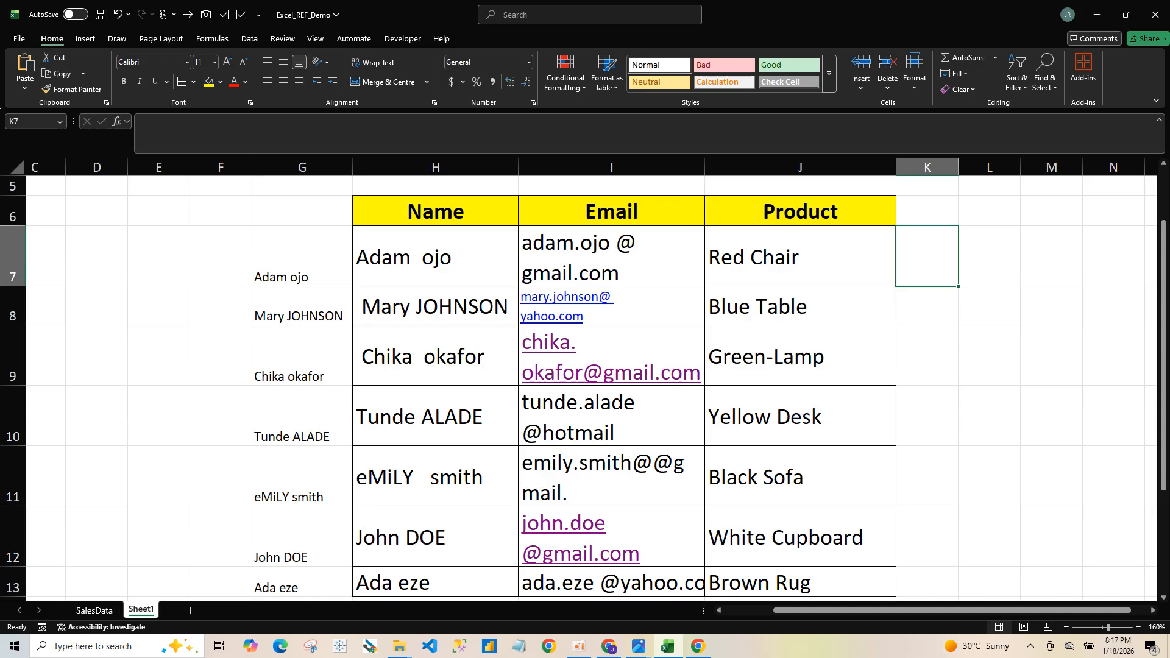
text(=cle)
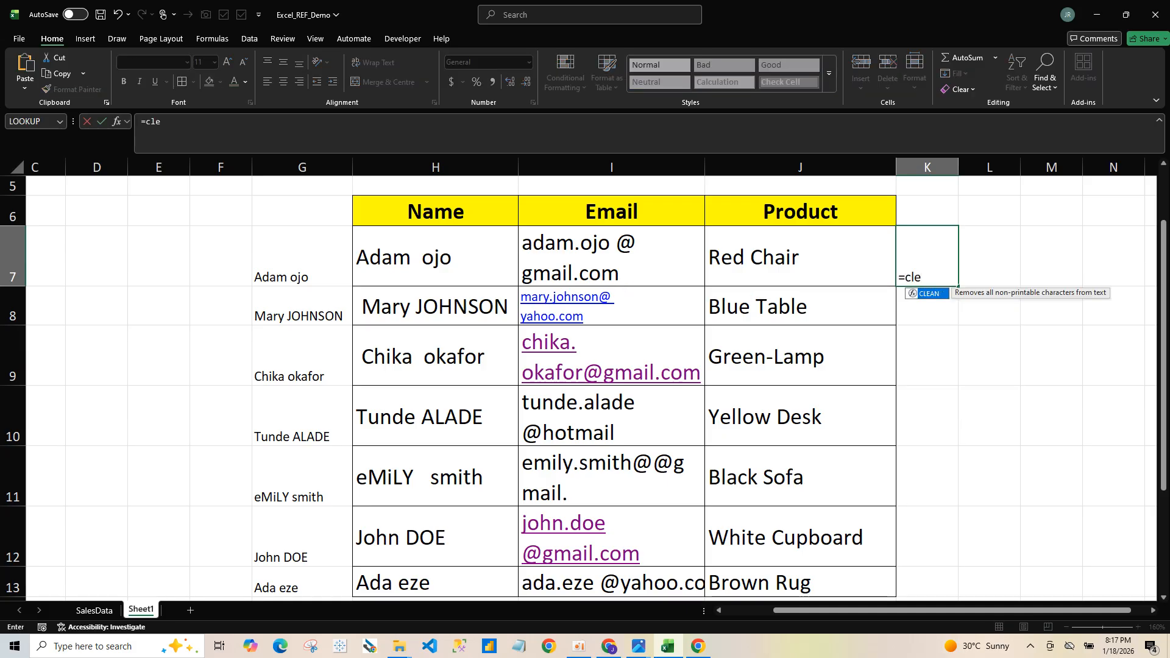
key(Tab)
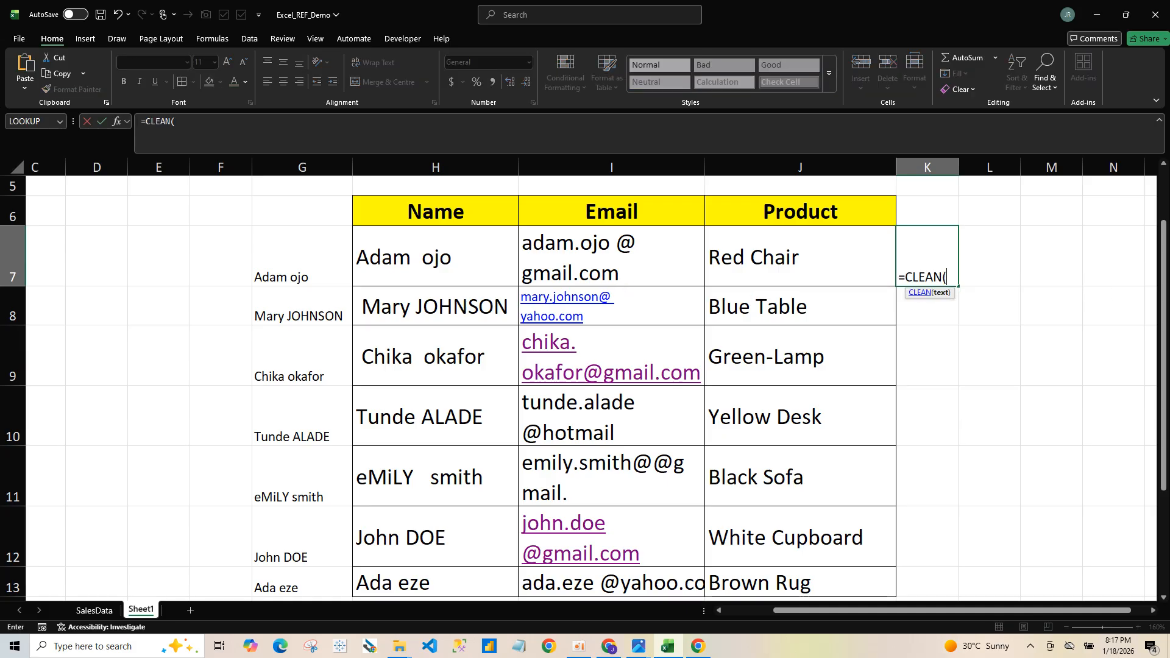
click(612, 256)
text())
key(Return)
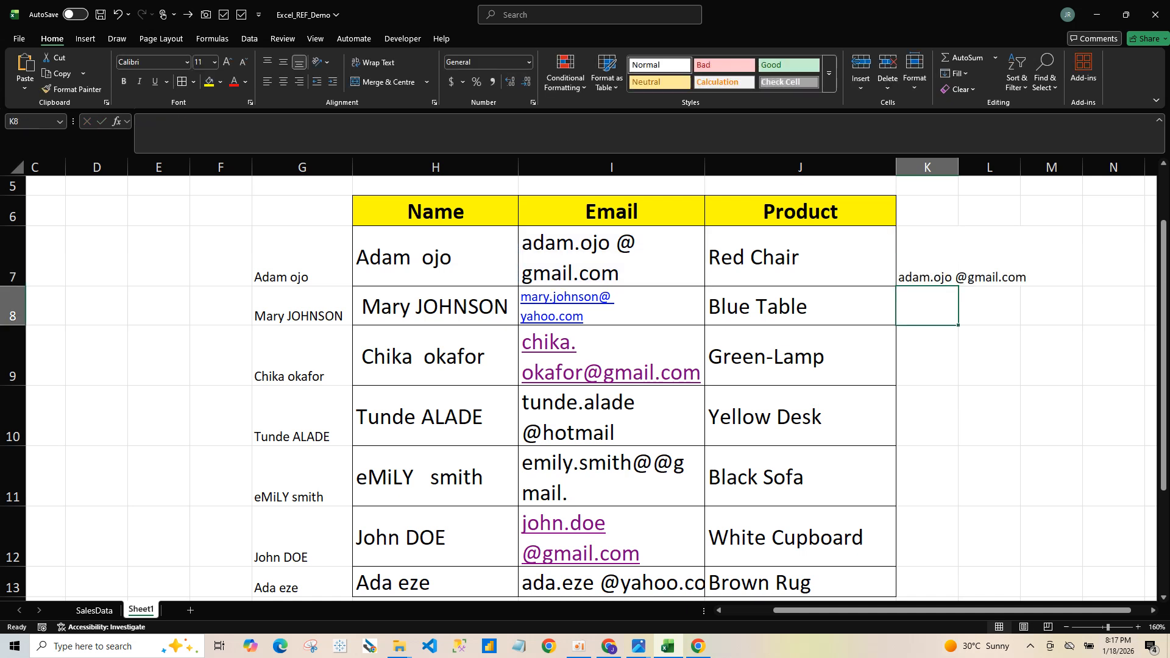
- Autofit column K and copy the CLEAN formula from K7 down to K13
double_click(958, 167)
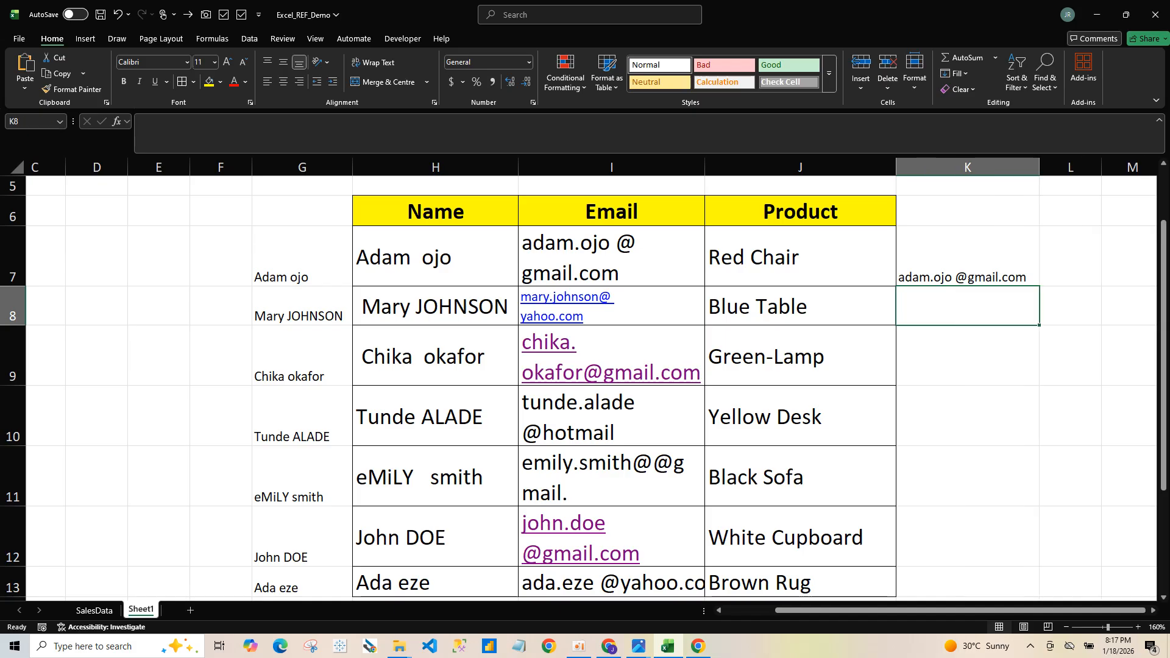
click(968, 257)
double_click(1039, 286)
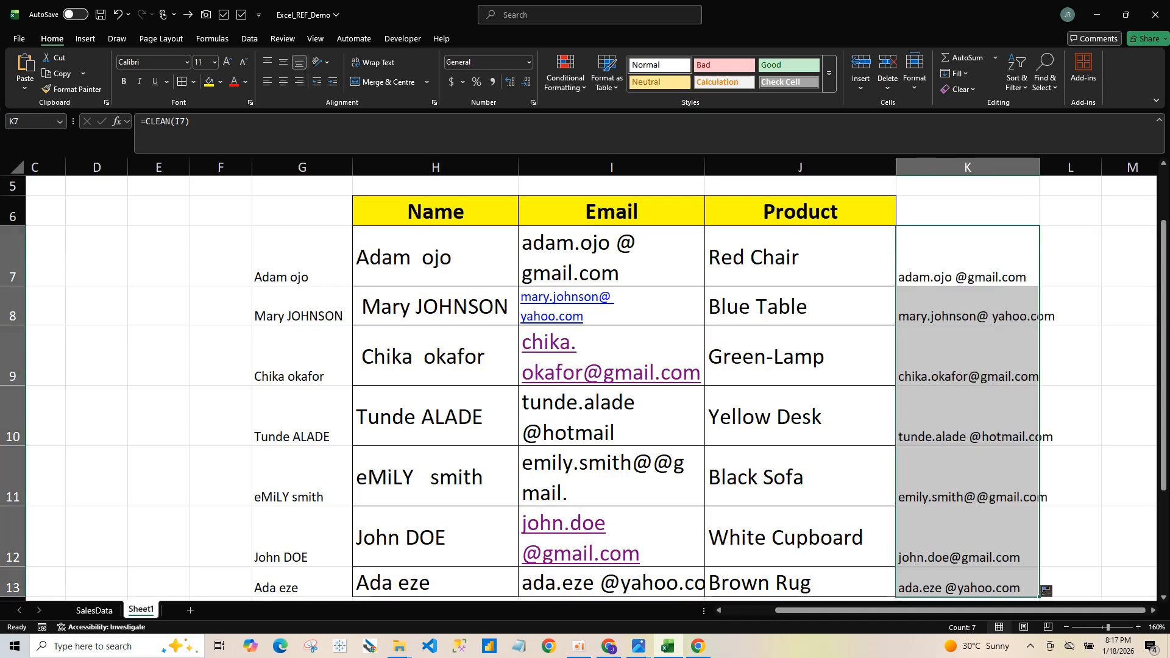
- Review the cleaned emails in column K and the letter case of the entries in the Name column
mouse_move(1163, 378)
mouse_down()
mouse_move(1163, 430)
mouse_move(1164, 354)
mouse_up()
click(968, 167)
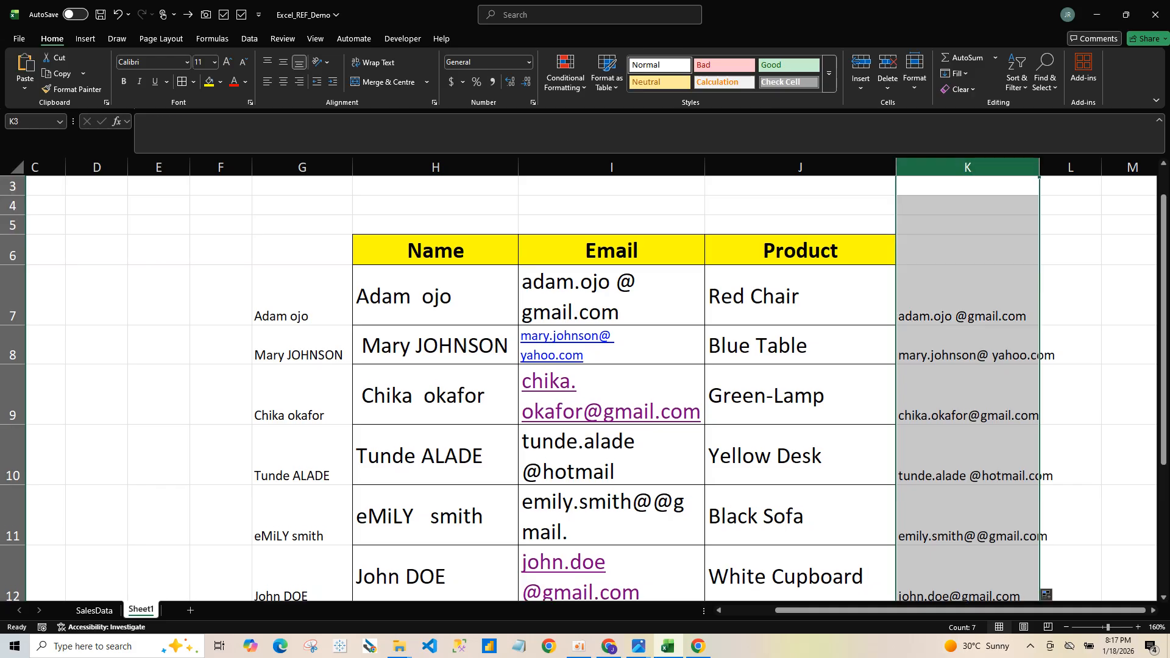
scroll(585, 378, left, 3)
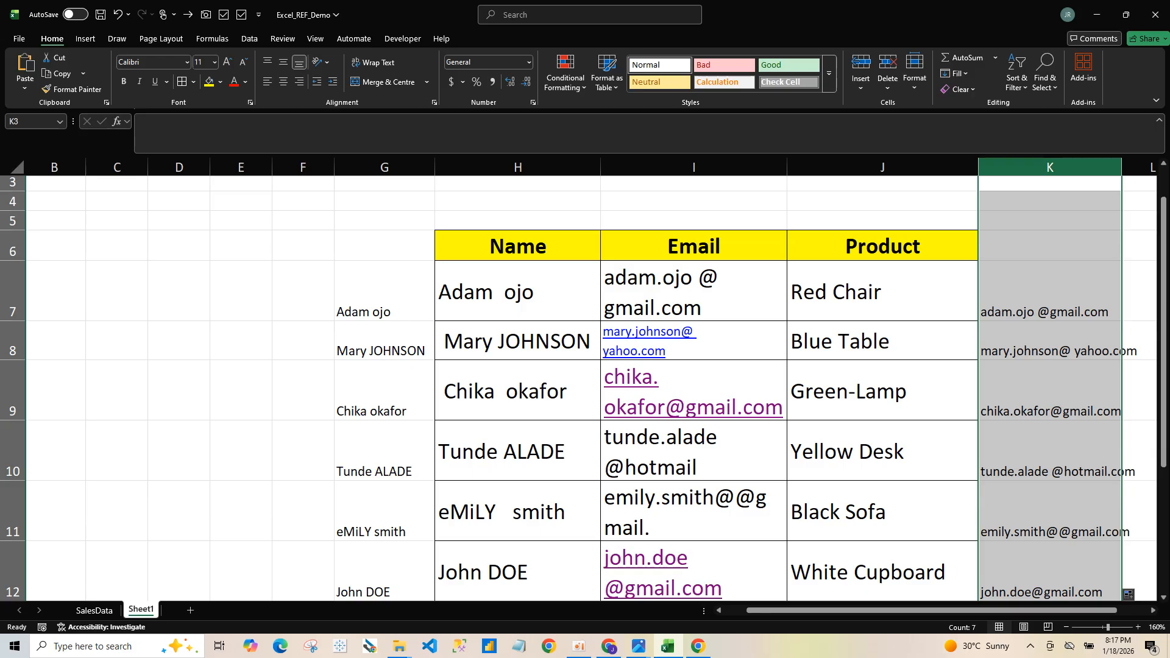
click(518, 292)
key(Down)
key(Down)
key(Down)
key(Down)
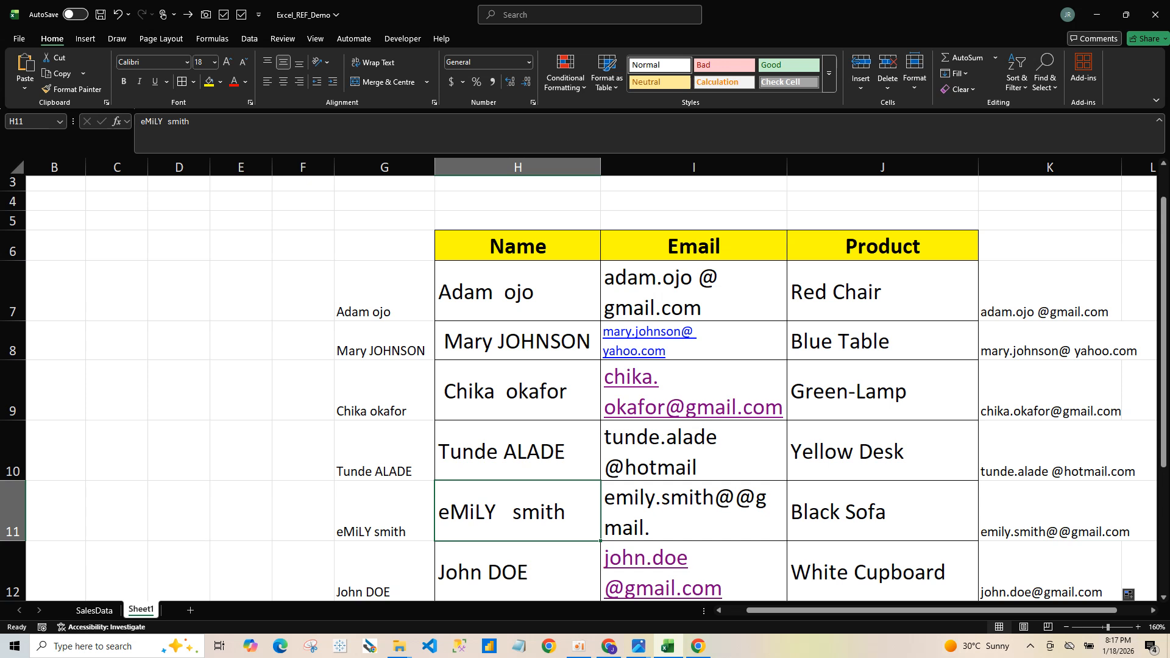
- Enter the formula =PROPER(H7) in cell F7 to convert the first name to proper case
click(303, 291)
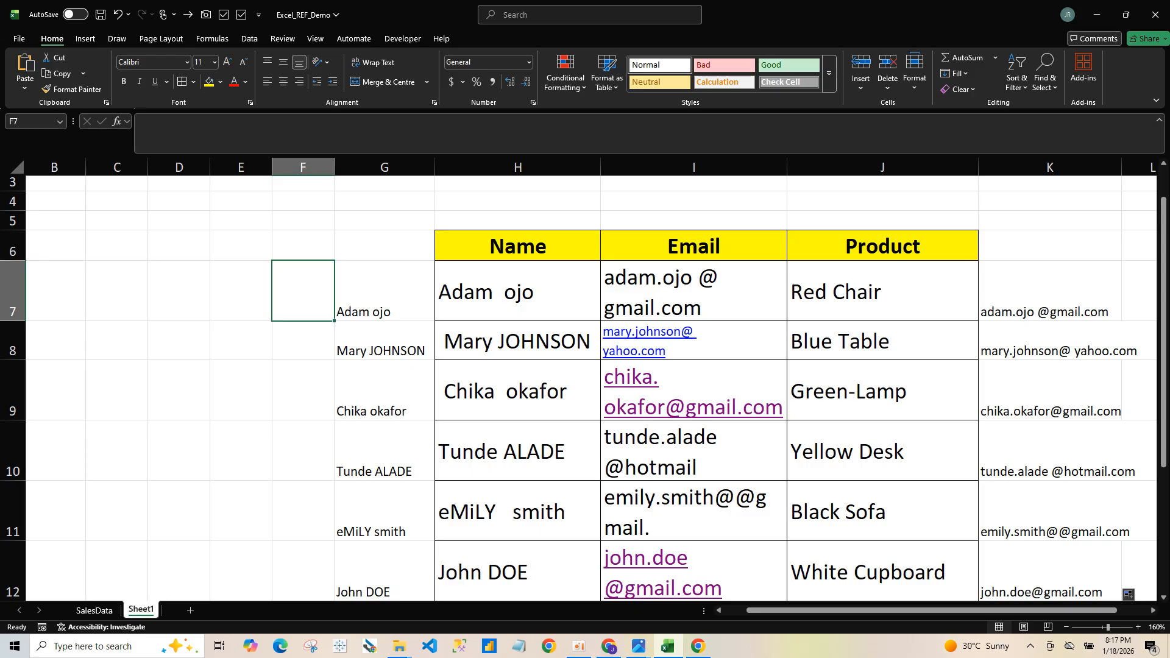
text(=pr)
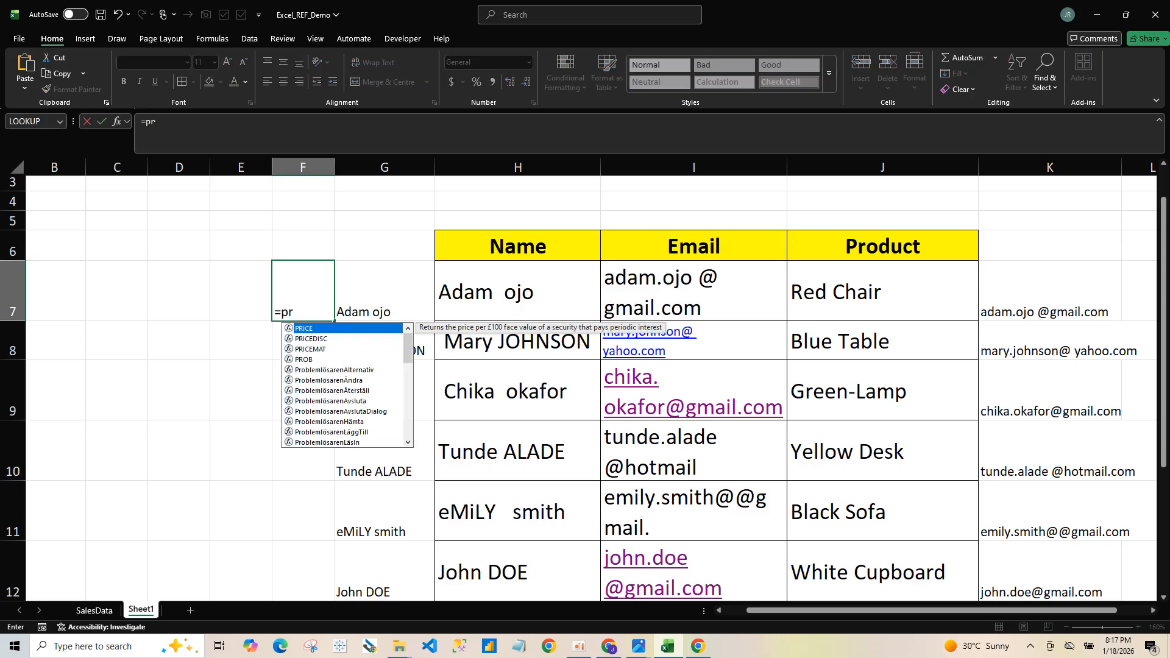
text(op)
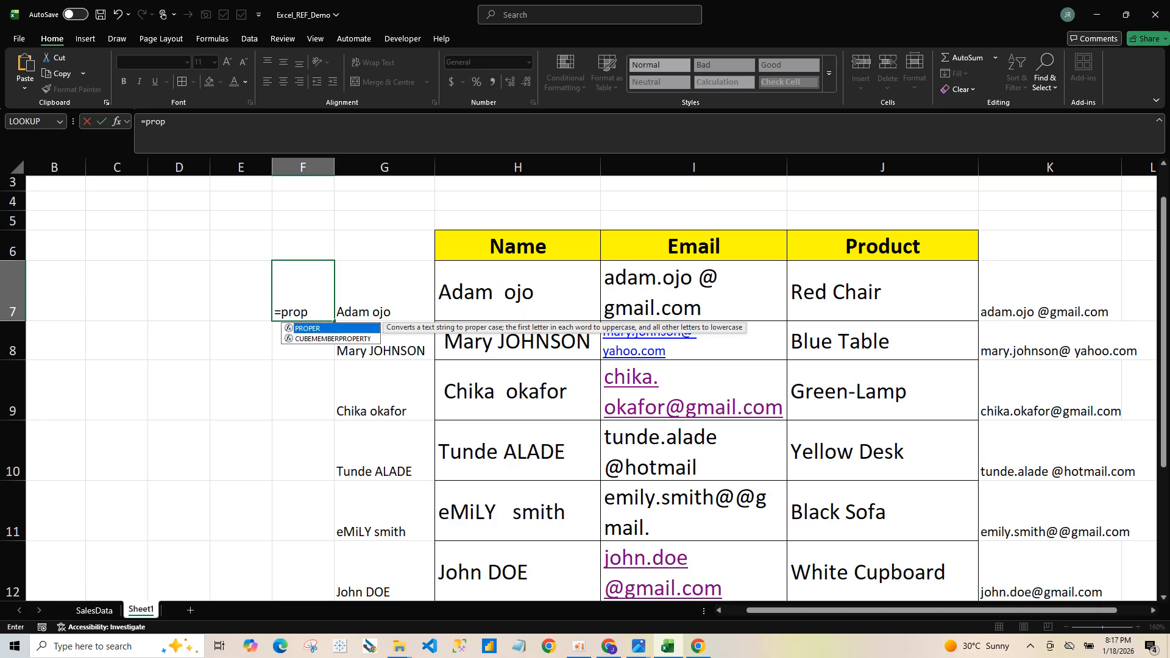
key(Tab)
click(518, 290)
key(Return)
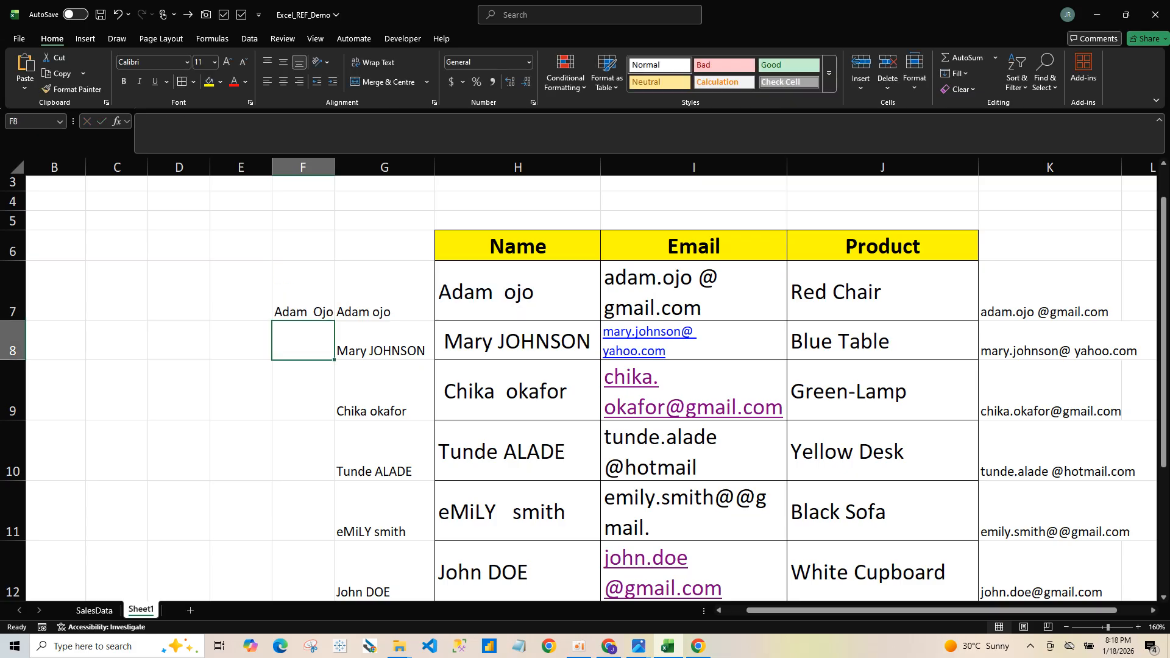
- Copy the PROPER formula from F7 down to F13, autofit column F and check the converted names against the originals
click(303, 290)
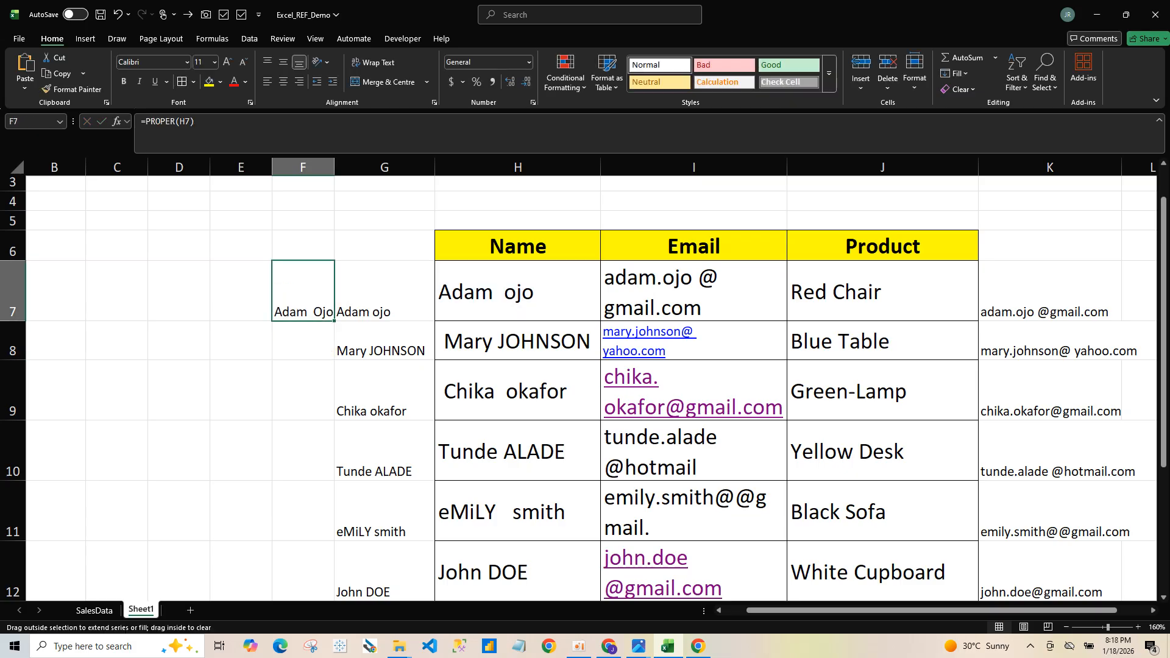
double_click(334, 321)
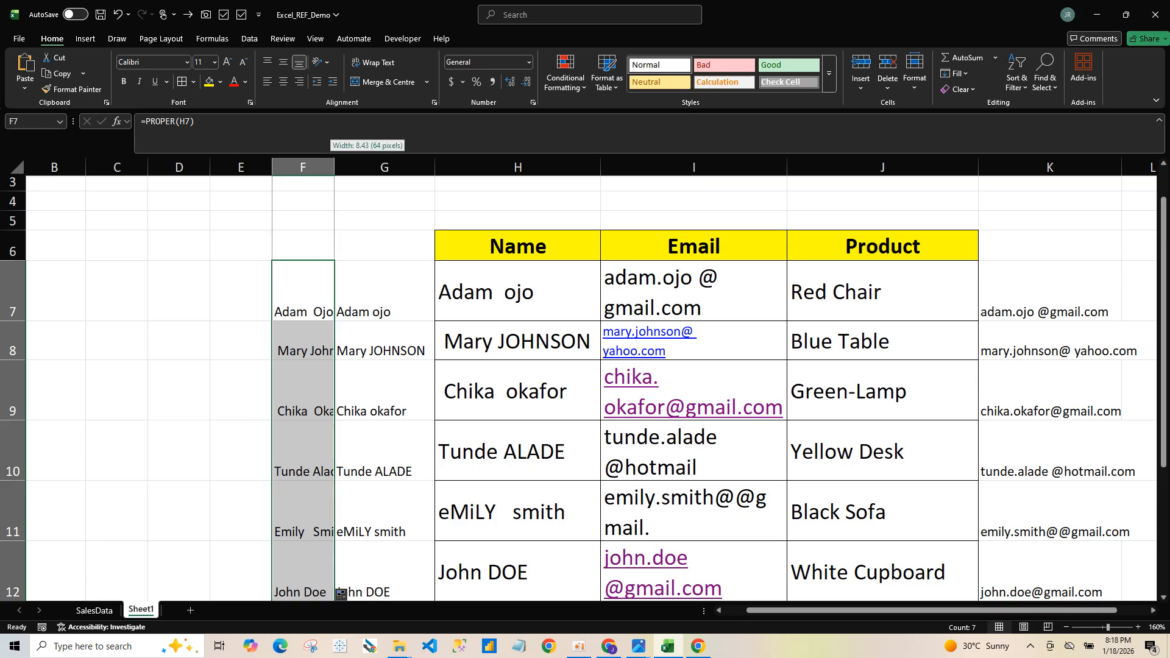
double_click(334, 167)
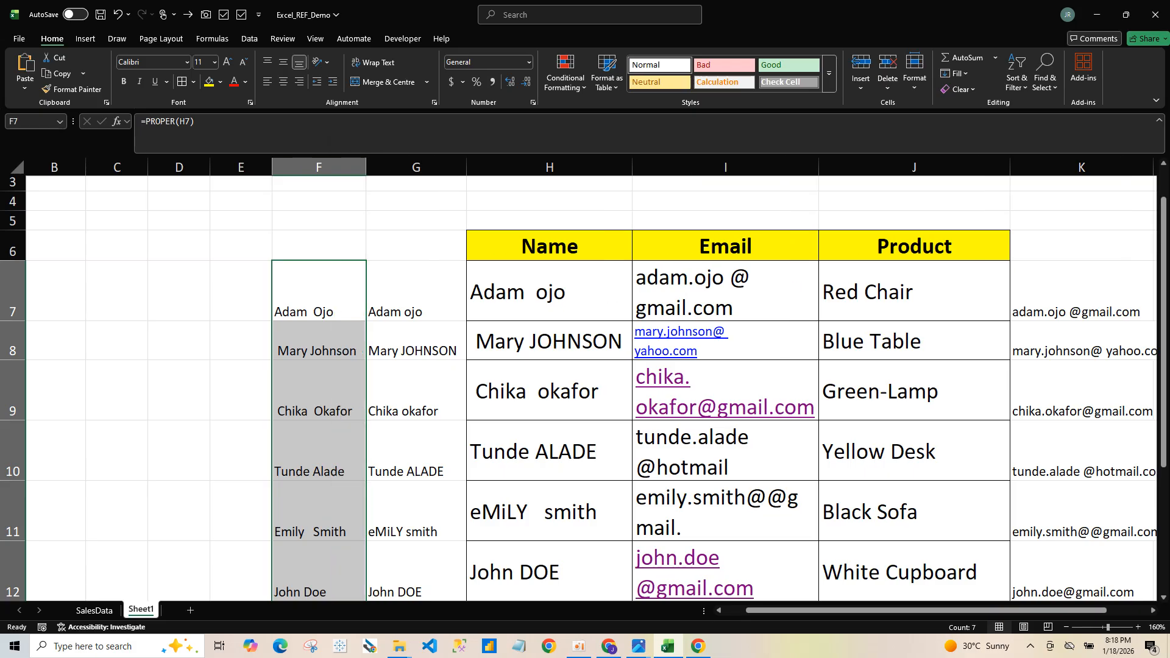
click(549, 511)
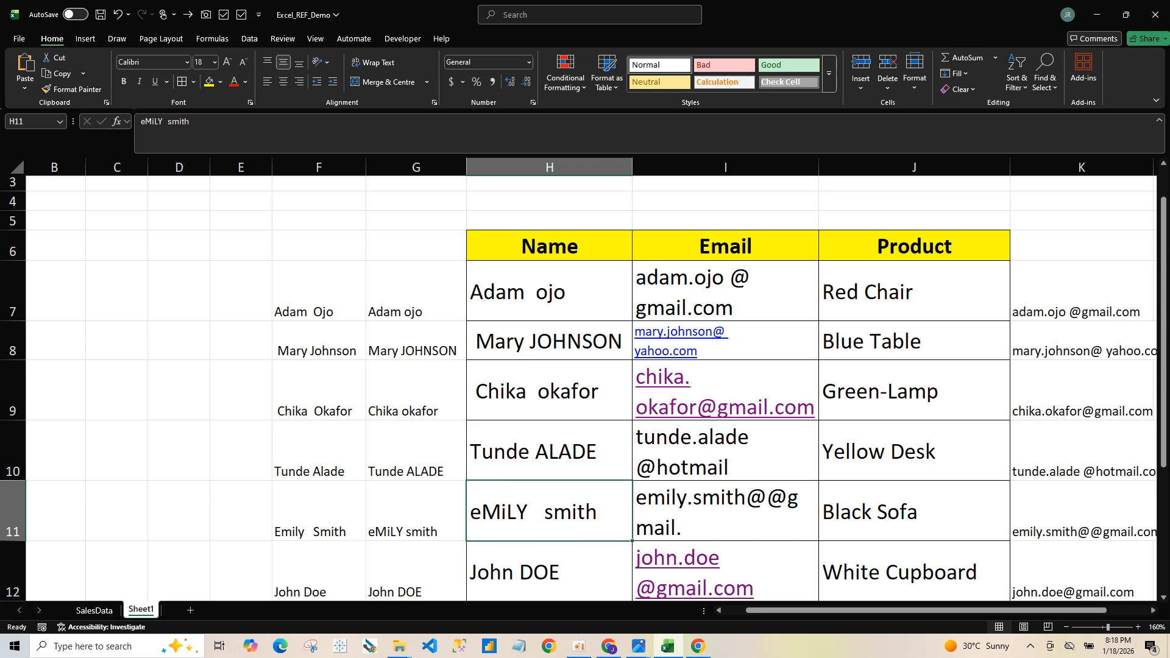
drag(1164, 356, 1163, 365)
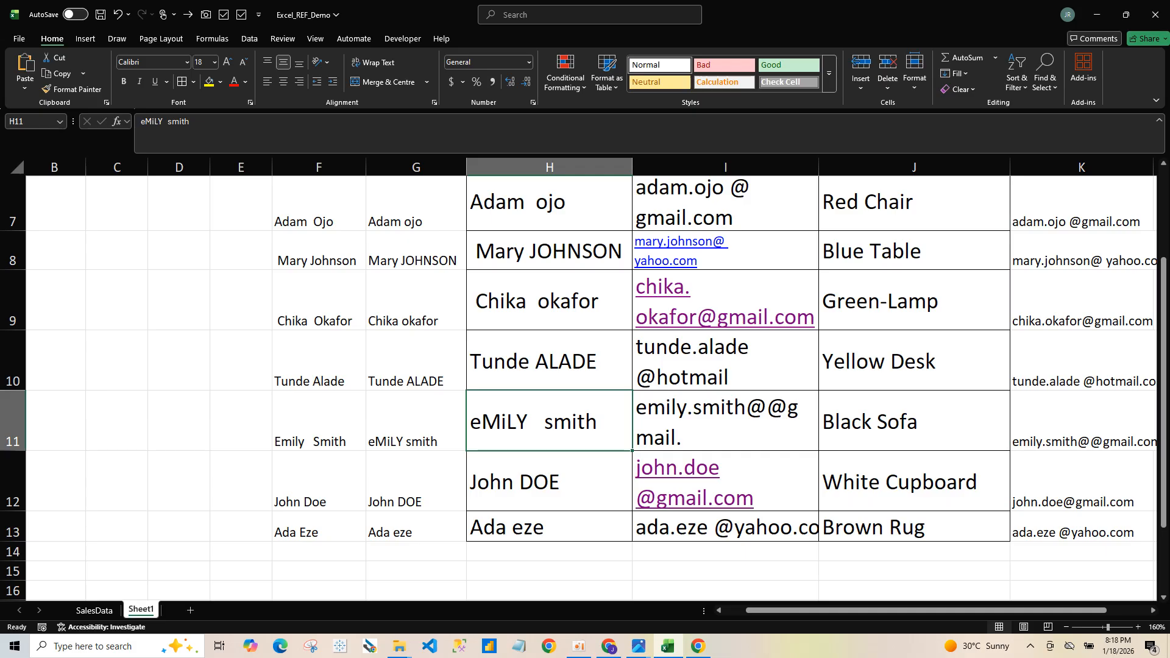
click(319, 421)
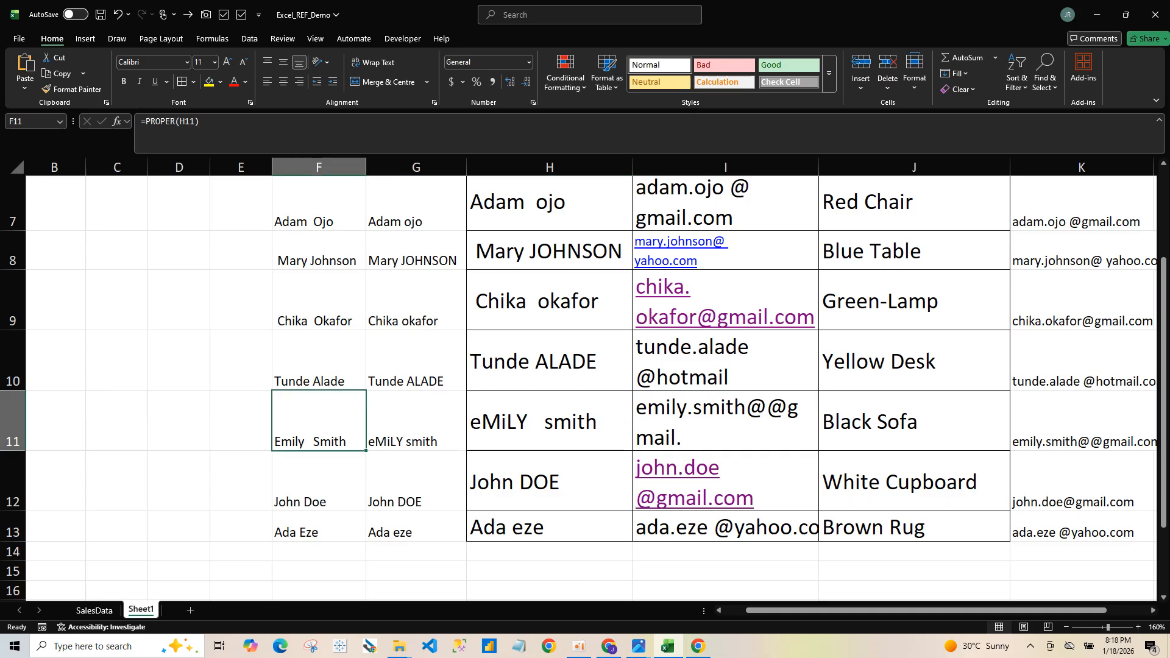
key(Down)
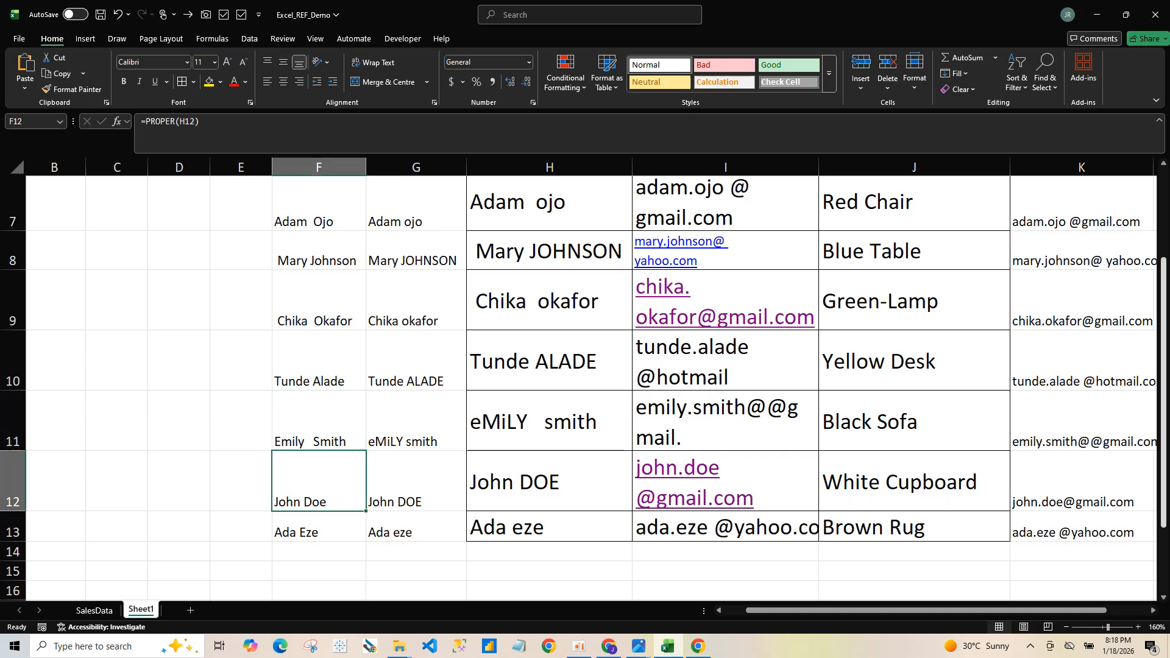
- Enter the formula =UPPER(H7) in cell E7 to convert the first name to uppercase
scroll(1132, 366, up, 2)
click(241, 334)
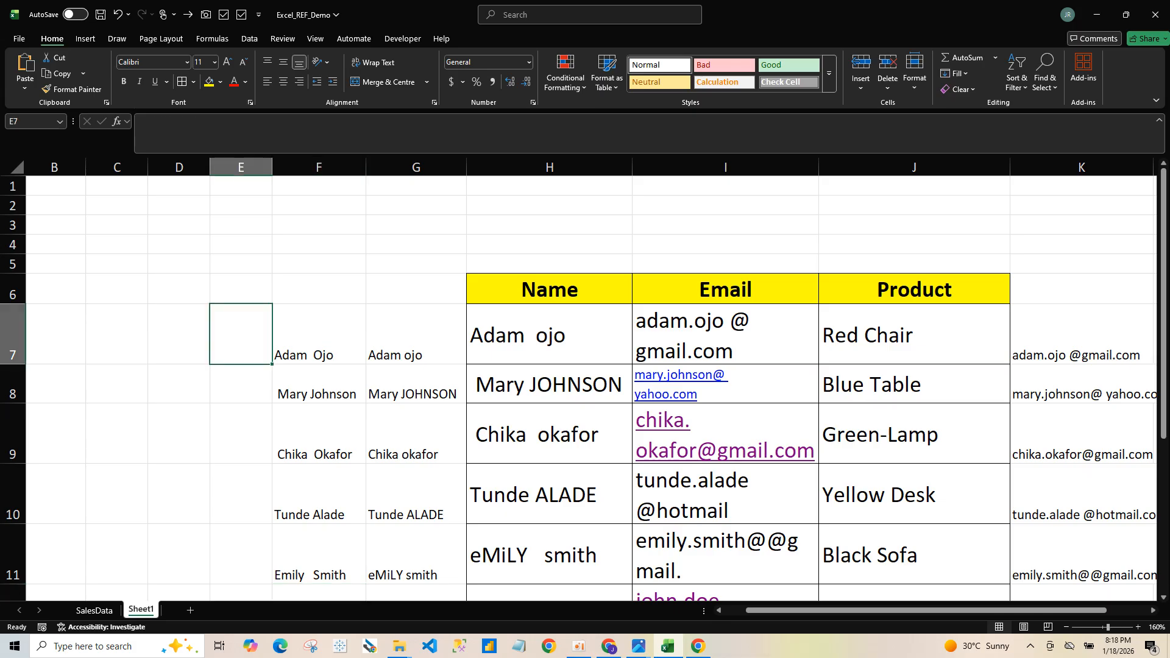
text(=upp)
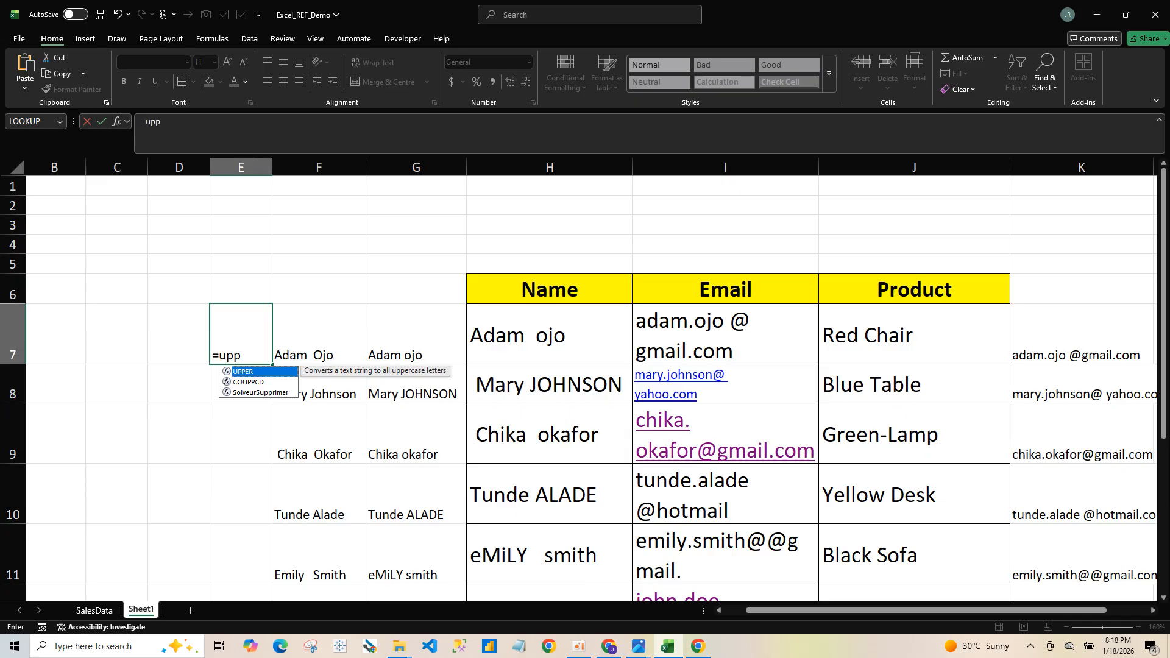
key(Tab)
click(549, 336)
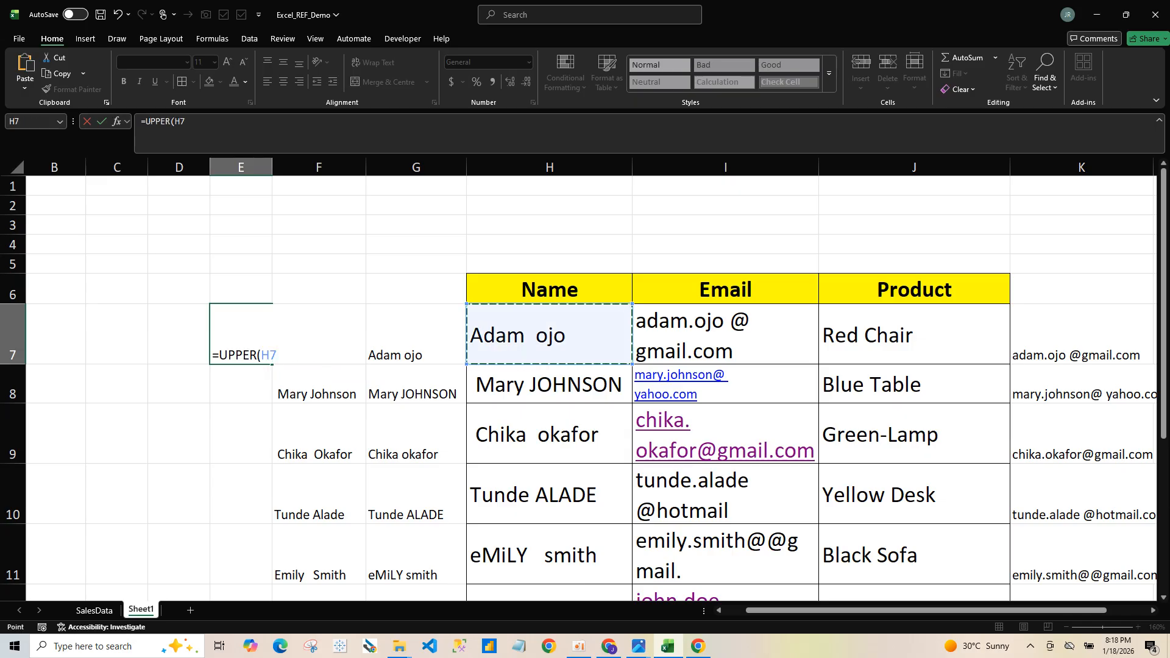
key(Return)
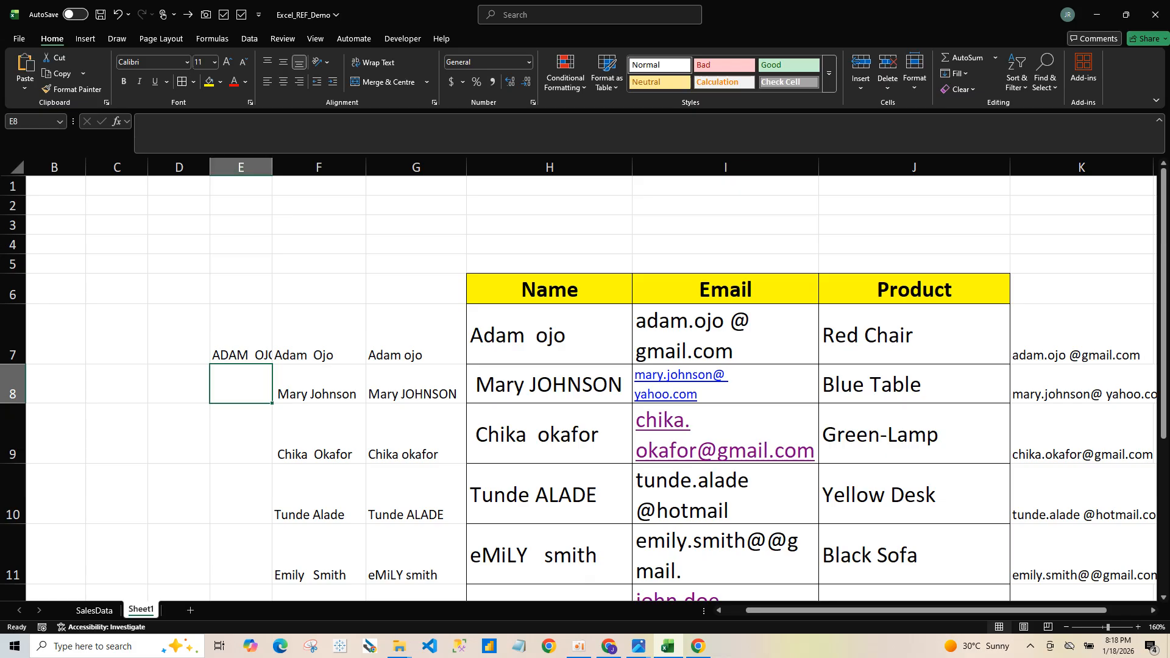
- Autofit column E to the uppercase name and copy the UPPER formula from E7 down to E13
double_click(272, 167)
click(247, 334)
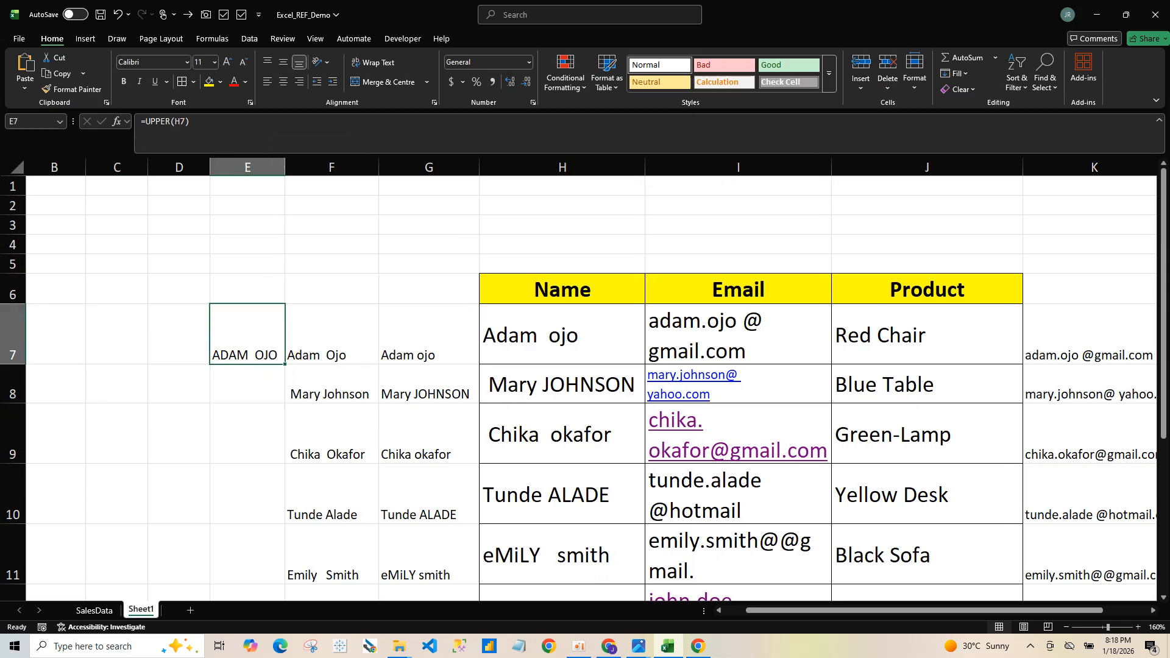
double_click(285, 364)
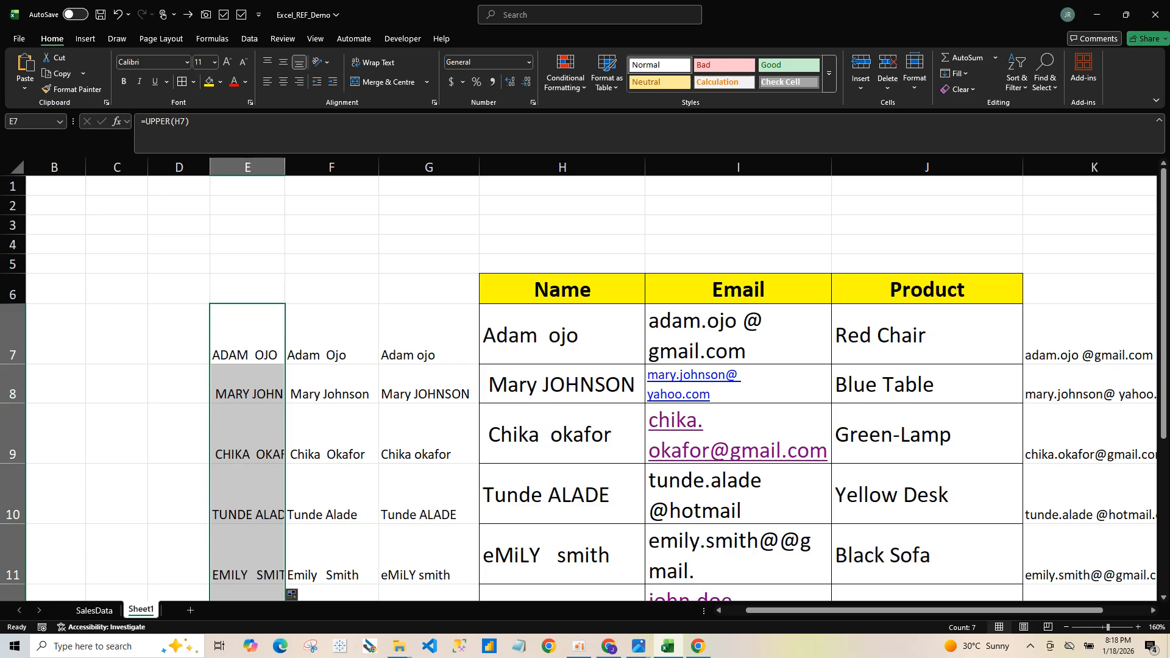
- Enter the formula =LOWER(H7) in cell D4 to convert the first name to lowercase
click(178, 244)
text(=)
text(u)
key(BackSpace)
text(lo)
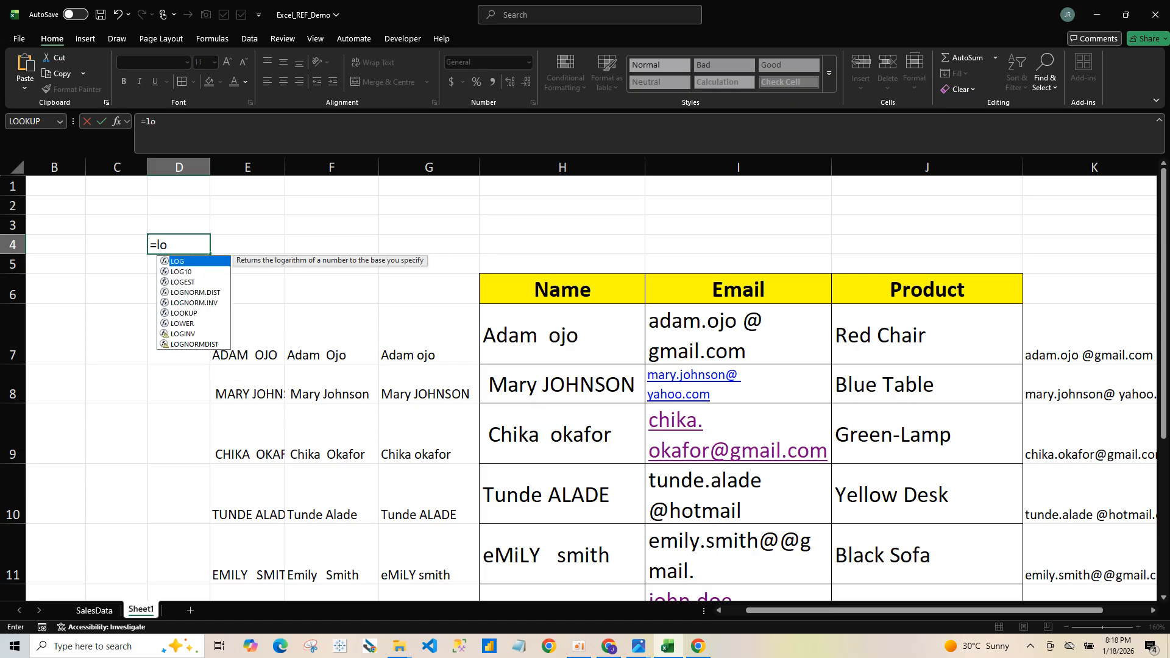
text(we)
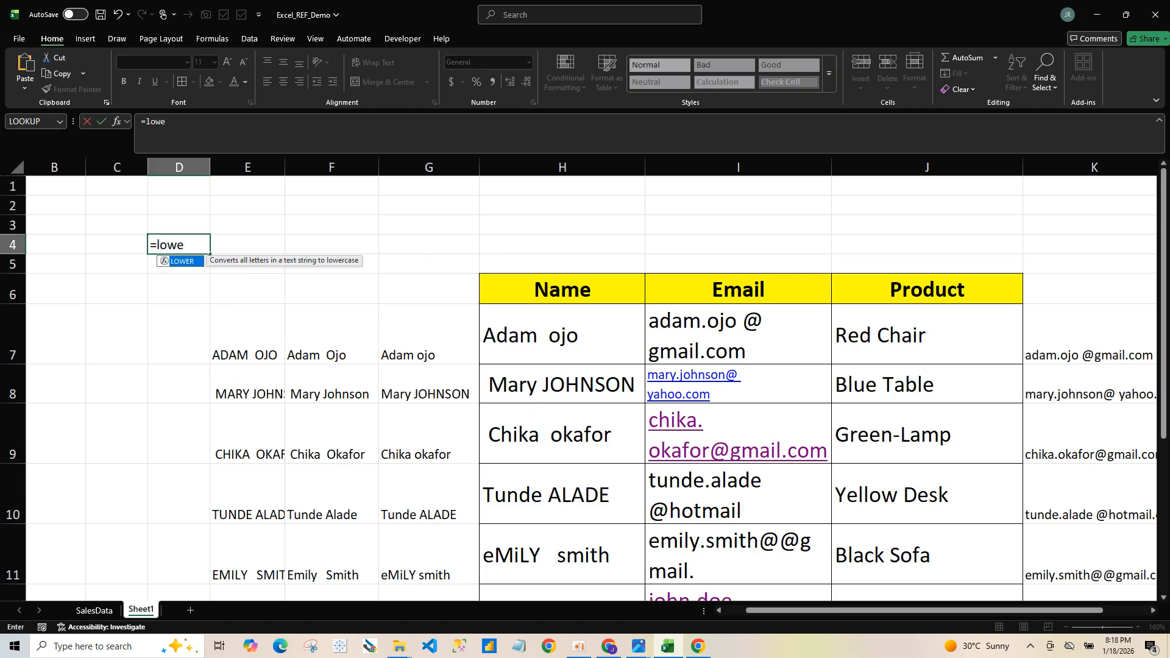
key(Tab)
click(561, 335)
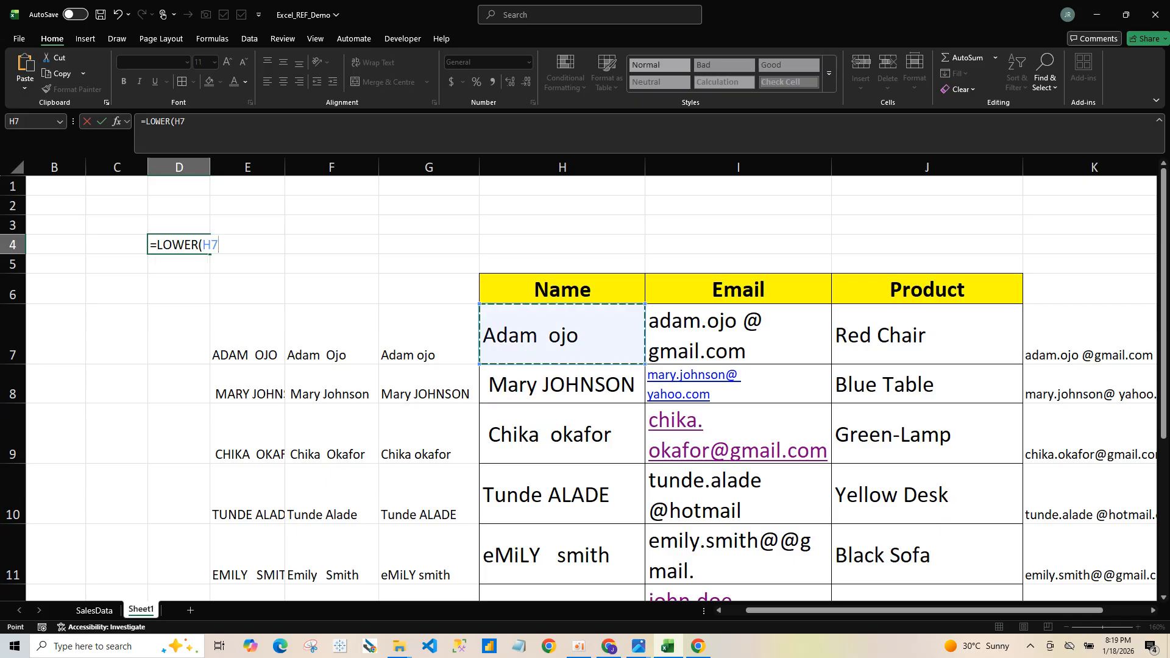
key(Return)
- Copy the LOWER formula from D4 down to D11, then clear the range D4:D11
click(178, 244)
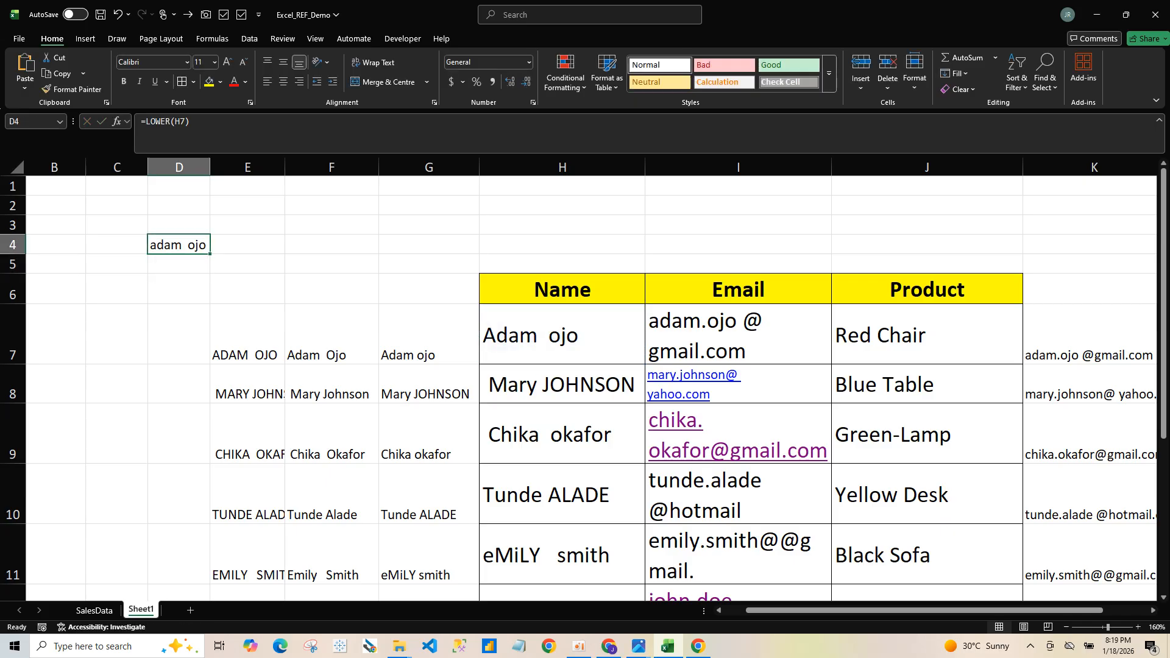
drag(210, 253, 183, 579)
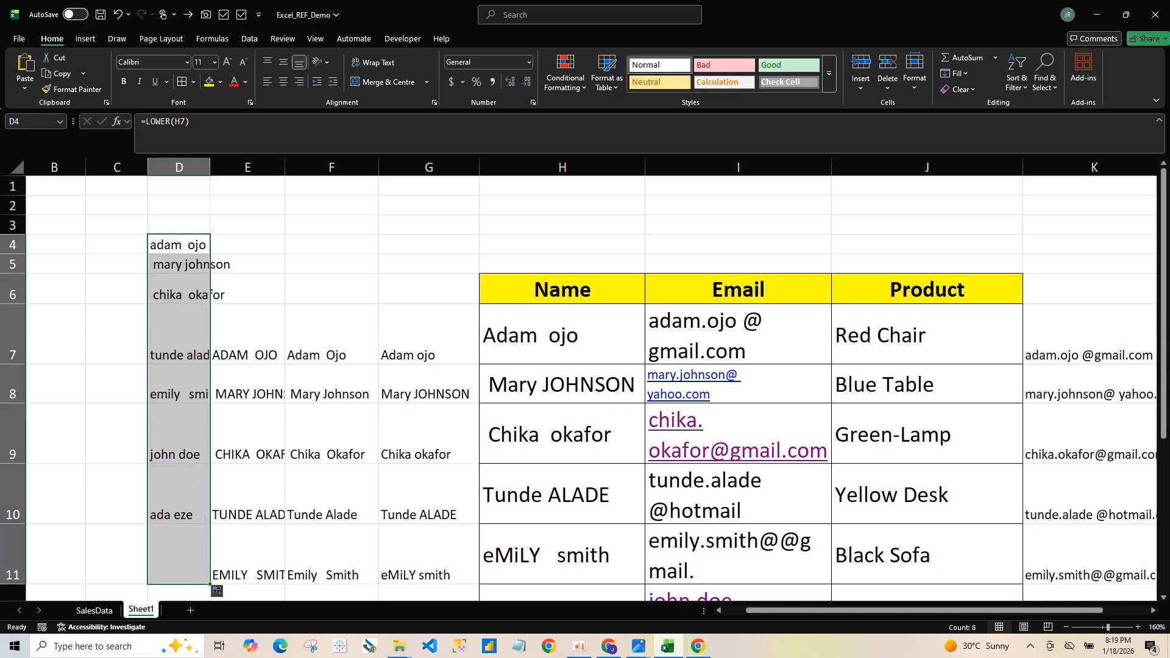
key(Delete)
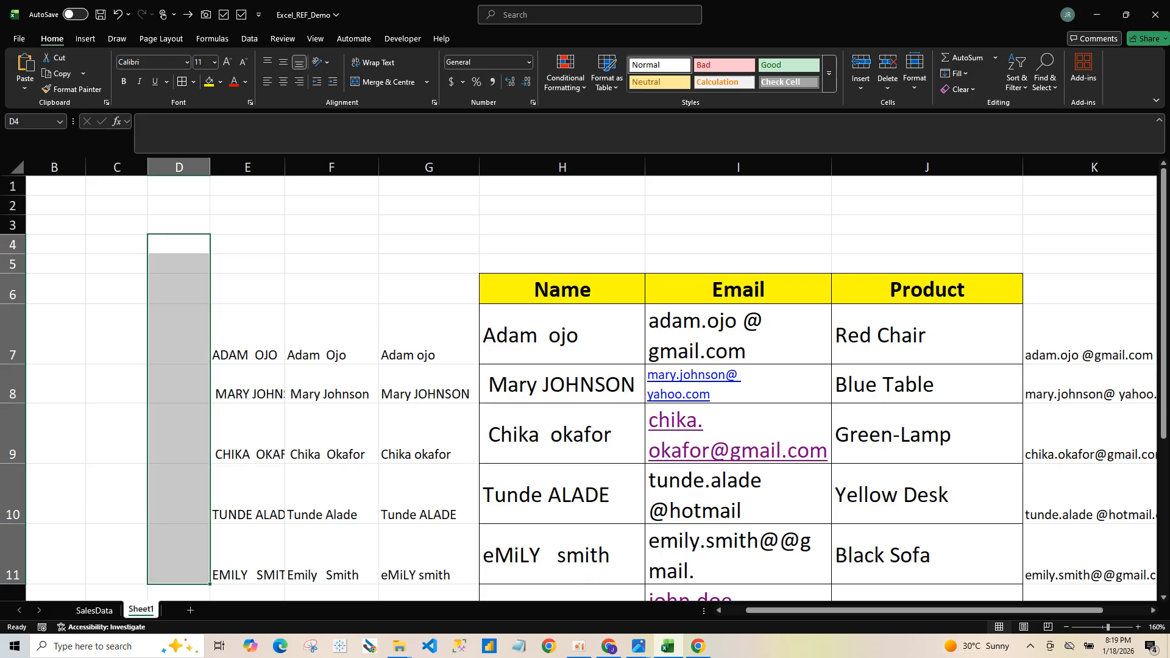
- Try to apply Flash Fill to the empty range D4:D11 and dismiss the message
key(ctrl+e)
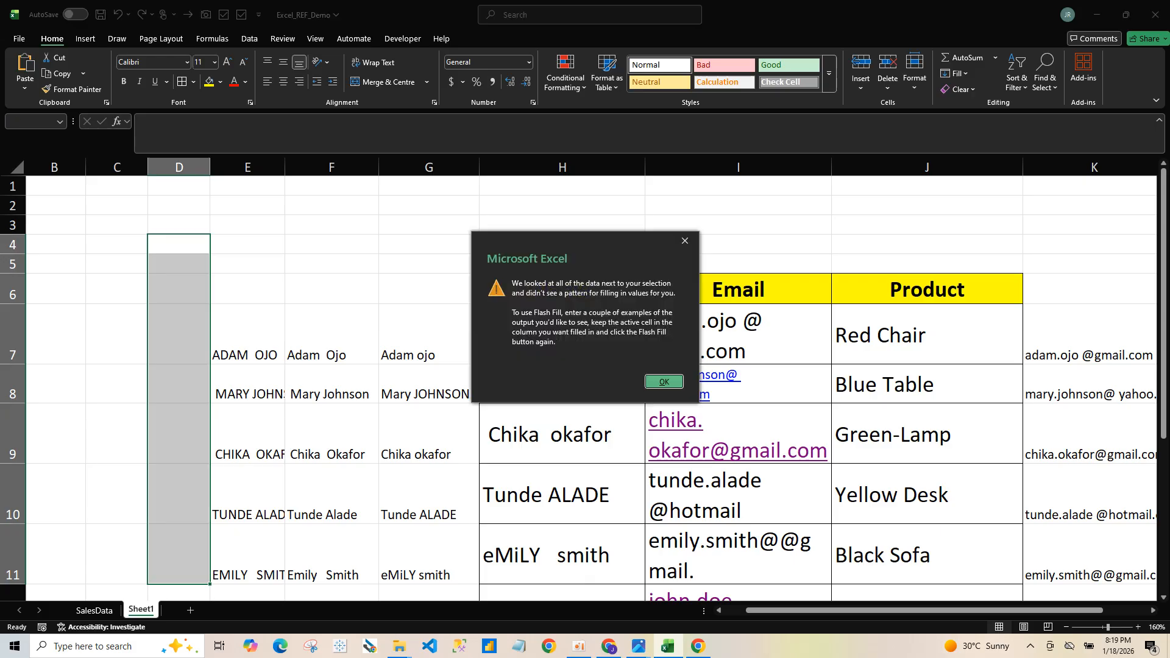
key(Return)
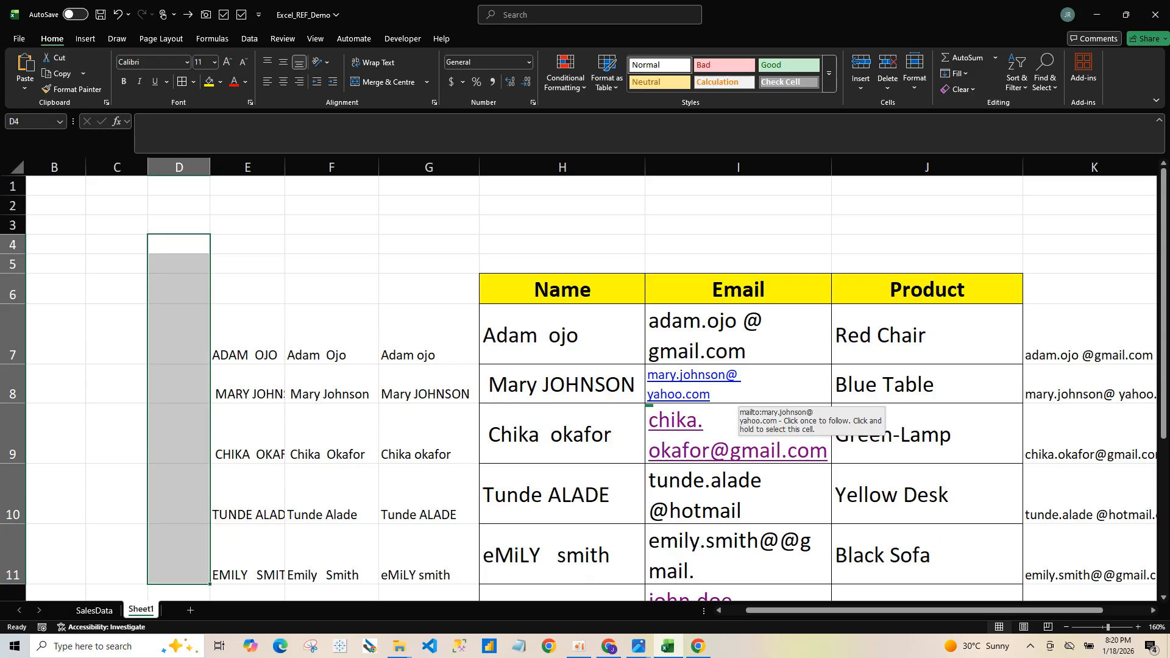
click(578, 646)
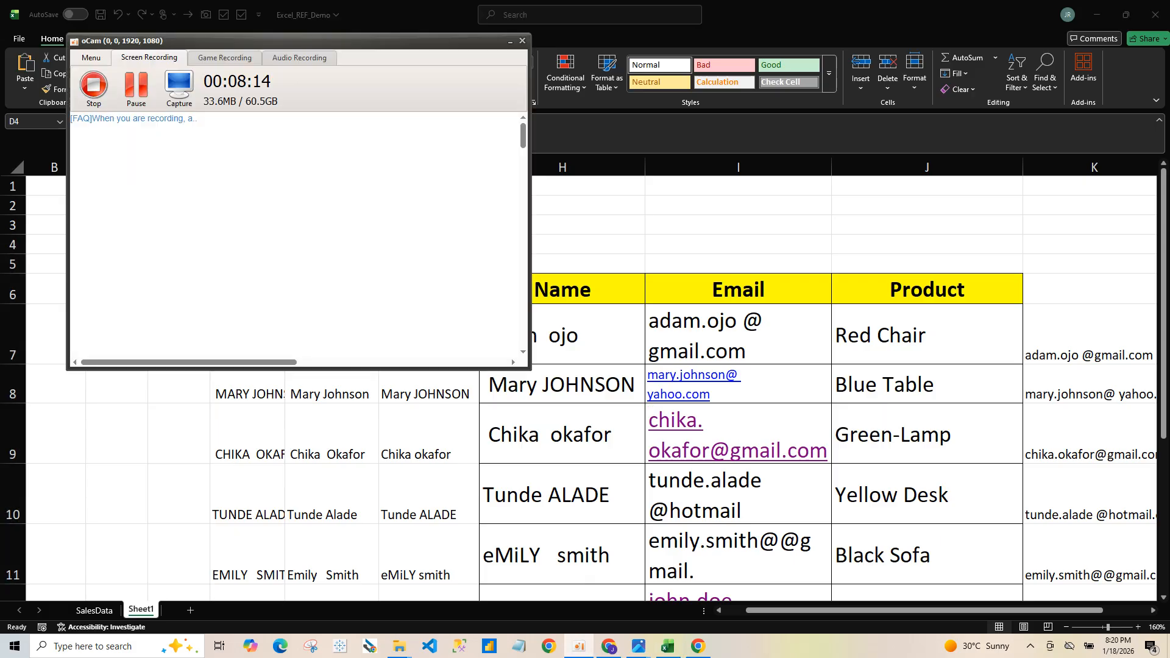